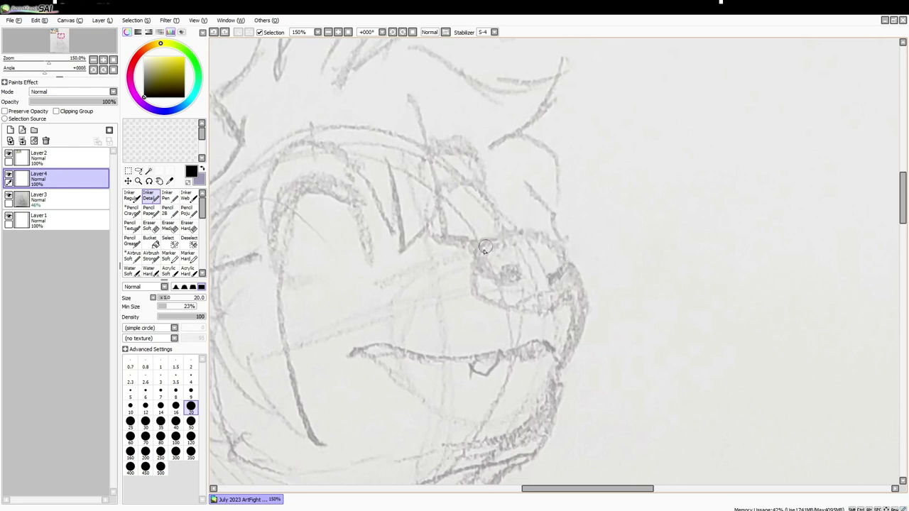
- Ink the character's nose over the sketch: rounded outline, two filled nostrils and the short centre line
drag(478, 254, 574, 264)
mouse_move(574, 267)
mouse_down()
mouse_move(558, 277)
mouse_move(555, 308)
mouse_up()
key(ctrl+z)
drag(480, 254, 561, 307)
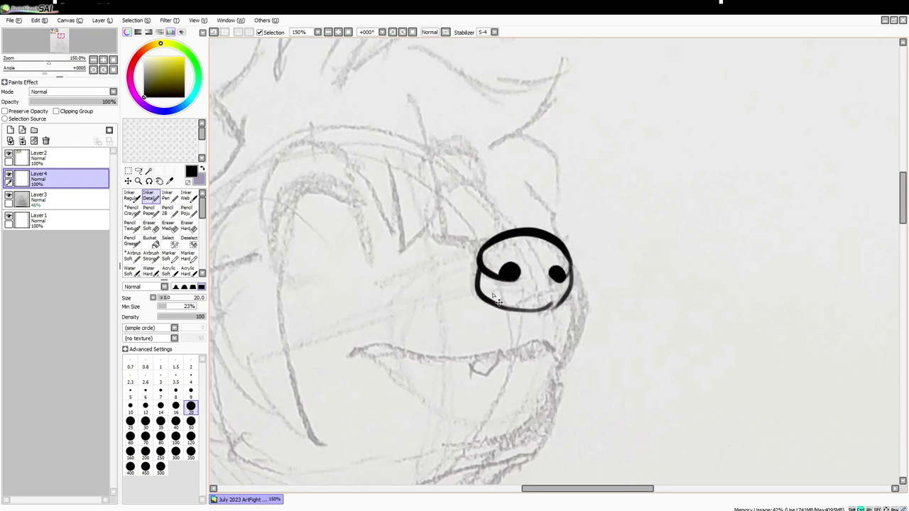
key(ctrl+z)
key(ctrl+z)
drag(479, 264, 564, 302)
drag(533, 273, 526, 314)
- Ink the muzzle front, the mouth line with its small fang, and the chin and jaw below it
mouse_move(575, 269)
mouse_down()
mouse_move(569, 226)
mouse_move(555, 311)
mouse_move(346, 307)
mouse_up()
mouse_move(532, 268)
mouse_down()
mouse_move(572, 304)
mouse_move(619, 261)
mouse_move(618, 215)
mouse_move(568, 323)
mouse_up()
key(ctrl+z)
mouse_move(595, 228)
mouse_down()
mouse_move(568, 323)
mouse_move(589, 270)
mouse_up()
mouse_move(590, 271)
mouse_down()
mouse_move(422, 323)
mouse_move(398, 320)
mouse_up()
drag(452, 219, 516, 335)
- Ink the fringe locks above the nose and the large pointed forelock sweeping over the forehead
scroll(517, 335, down, 2)
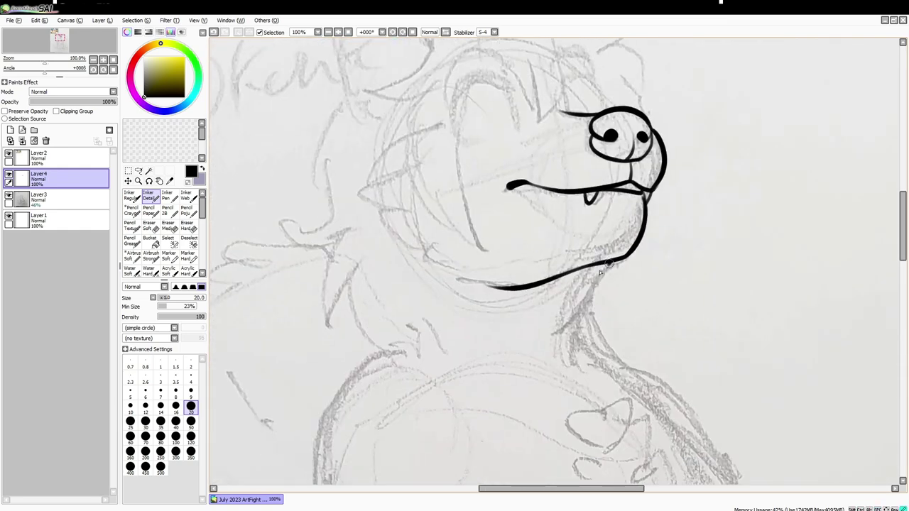
mouse_move(521, 122)
mouse_down()
mouse_move(537, 261)
mouse_move(526, 309)
mouse_up()
mouse_move(497, 211)
mouse_down()
mouse_move(635, 238)
mouse_move(585, 248)
mouse_move(666, 328)
mouse_up()
drag(538, 226, 538, 332)
drag(539, 275, 543, 330)
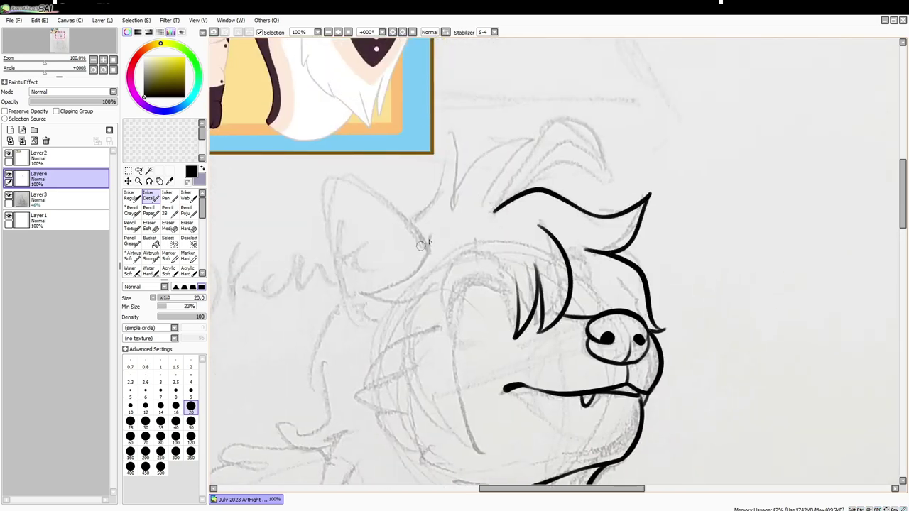
- Ink the pointed hair lock below the ear and the long side locks framing the cheek
drag(426, 241, 362, 290)
drag(426, 270, 398, 426)
drag(426, 306, 490, 447)
key(ctrl+z)
key(ctrl+z)
drag(425, 285, 461, 433)
drag(463, 260, 465, 439)
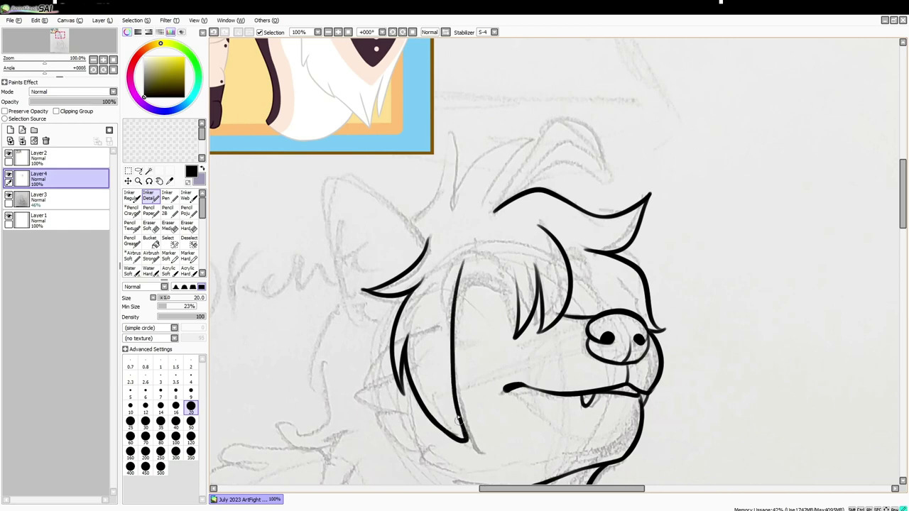
mouse_move(491, 236)
mouse_down()
mouse_move(515, 308)
mouse_move(458, 305)
mouse_up()
- Ink the ear with its inner contour, plus the spiky cheek fur beneath it
mouse_move(358, 163)
mouse_down()
mouse_move(422, 196)
mouse_move(511, 411)
mouse_move(475, 206)
mouse_move(424, 74)
mouse_move(434, 139)
mouse_up()
drag(458, 311, 476, 317)
drag(487, 208, 473, 184)
drag(452, 254, 474, 185)
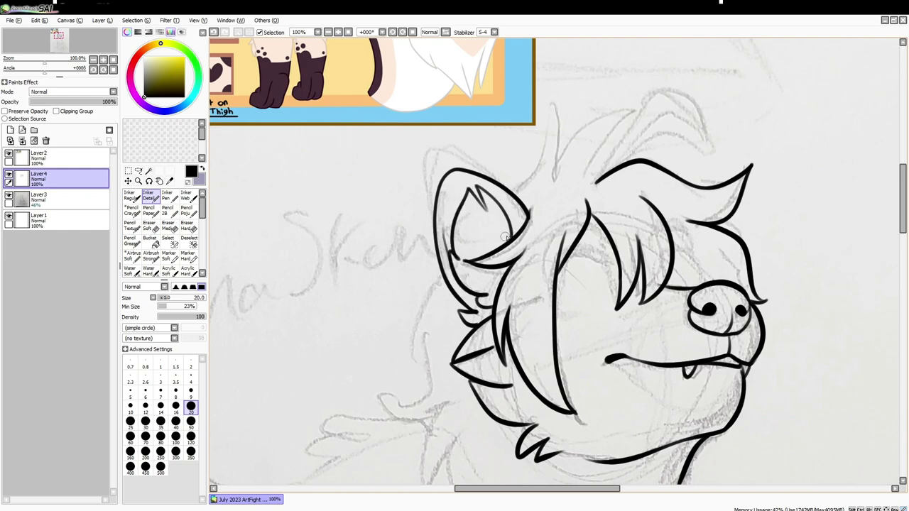
- Ink the fur inside the ear, the hair tufts on top of the head, and both eyes
drag(489, 286, 477, 348)
mouse_move(524, 245)
mouse_down()
mouse_move(545, 221)
mouse_move(588, 233)
mouse_move(544, 242)
mouse_move(574, 250)
mouse_up()
drag(612, 321, 612, 208)
mouse_move(553, 211)
mouse_down()
mouse_move(603, 206)
mouse_move(604, 249)
mouse_move(591, 254)
mouse_move(603, 246)
mouse_up()
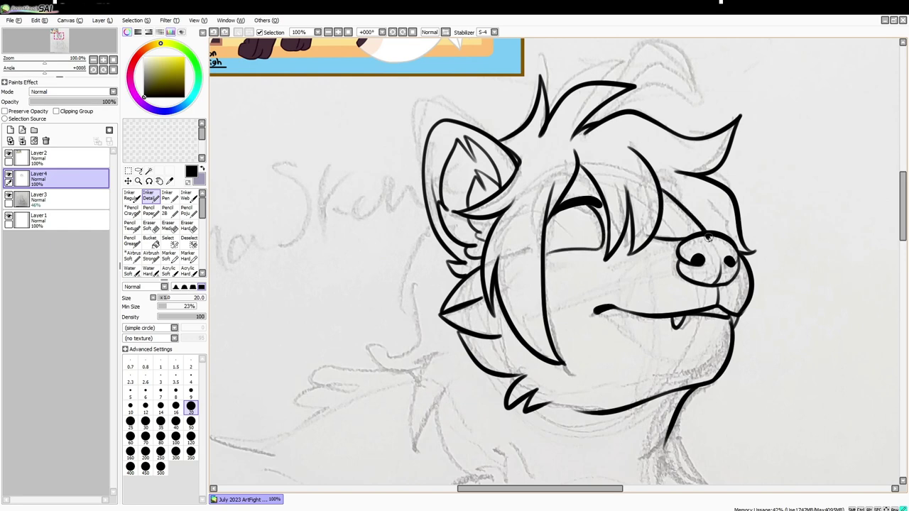
drag(663, 201, 671, 199)
- Ink the long hair falling behind the neck, ending in pointed strands at the shoulder
scroll(664, 240, down, 1)
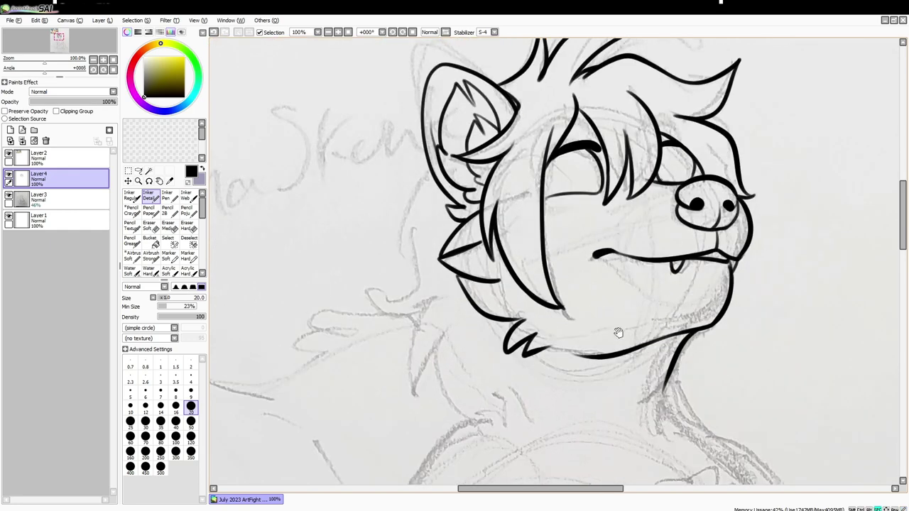
mouse_move(664, 240)
mouse_down()
mouse_move(609, 292)
mouse_move(410, 148)
mouse_move(401, 256)
mouse_move(426, 319)
mouse_up()
click(149, 210)
mouse_move(571, 353)
mouse_down()
mouse_move(514, 289)
mouse_move(507, 206)
mouse_up()
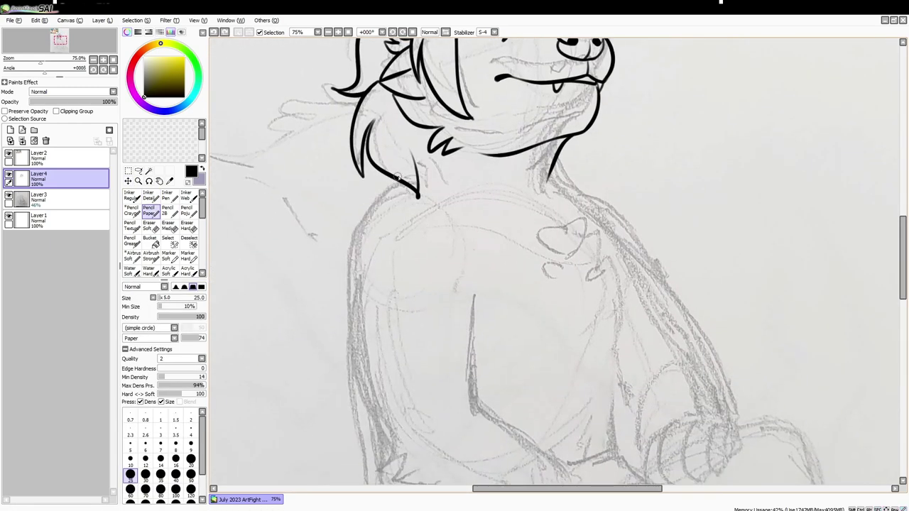
- Ink the near arm with the Inker Detail brush, including shoulder and elbow tufts, forearm and hand
click(149, 196)
mouse_move(373, 213)
mouse_down()
mouse_move(373, 153)
mouse_move(372, 341)
mouse_up()
mouse_move(476, 213)
mouse_down()
mouse_move(471, 323)
mouse_move(461, 262)
mouse_up()
mouse_move(378, 304)
mouse_down()
mouse_move(429, 343)
mouse_move(566, 357)
mouse_up()
mouse_move(461, 260)
mouse_down()
mouse_move(542, 316)
mouse_move(606, 316)
mouse_up()
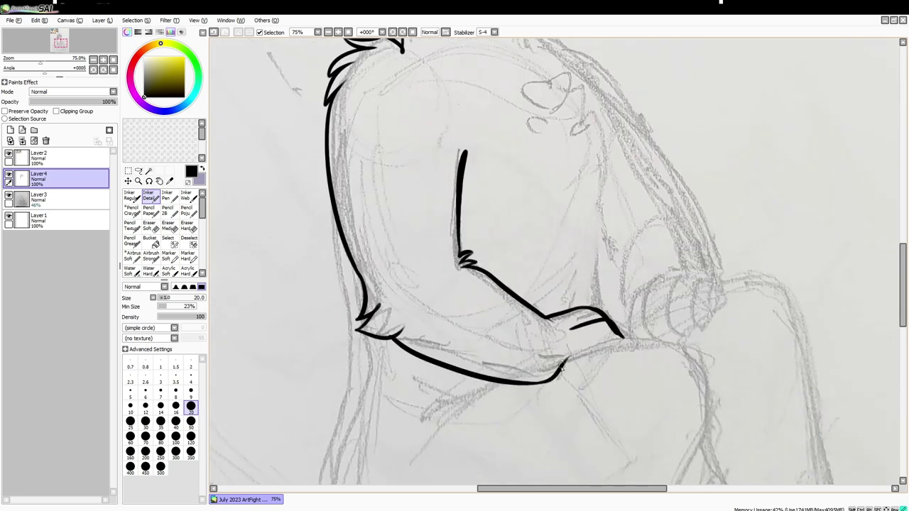
- Ink the chest fur and front of the torso, along with the far shoulder tufts and far arm
drag(566, 173, 538, 325)
mouse_move(514, 227)
mouse_down()
mouse_move(561, 293)
mouse_move(534, 313)
mouse_up()
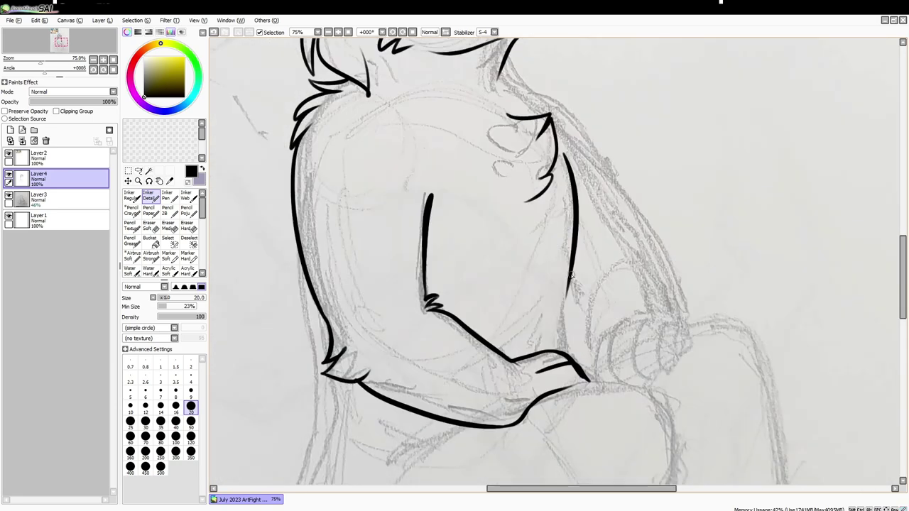
drag(568, 273, 572, 362)
drag(497, 150, 568, 173)
mouse_move(554, 205)
mouse_down()
mouse_move(625, 284)
mouse_move(666, 394)
mouse_move(646, 306)
mouse_up()
drag(589, 220, 559, 262)
drag(568, 343, 551, 265)
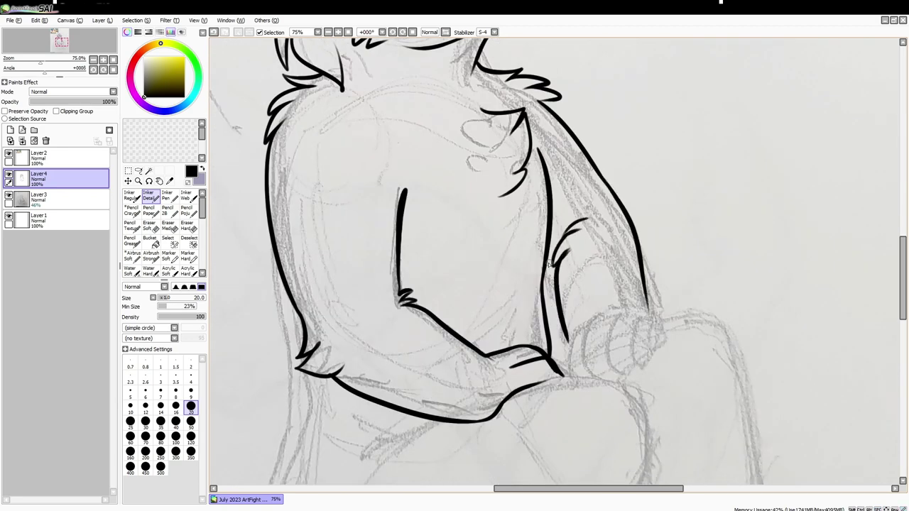
- Ink the rounded contour of the hip and the underside of the near thigh
drag(551, 313, 605, 184)
mouse_move(379, 288)
mouse_down()
mouse_move(379, 186)
mouse_move(607, 328)
mouse_up()
key(ctrl+z)
mouse_move(377, 211)
mouse_down()
mouse_move(659, 329)
mouse_move(493, 341)
mouse_up()
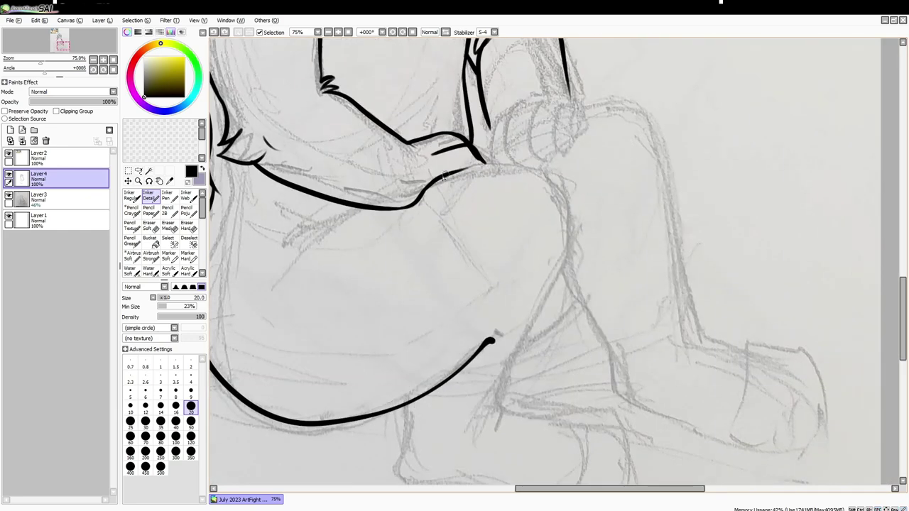
- Ink the top of the near thigh, the spiky knee, the shin, and the heel and sole of the near foot
mouse_move(452, 174)
mouse_down()
mouse_move(588, 170)
mouse_move(557, 283)
mouse_up()
mouse_move(557, 283)
mouse_down()
mouse_move(565, 226)
mouse_move(505, 351)
mouse_up()
key(ctrl+z)
drag(564, 226, 504, 351)
drag(605, 417, 546, 339)
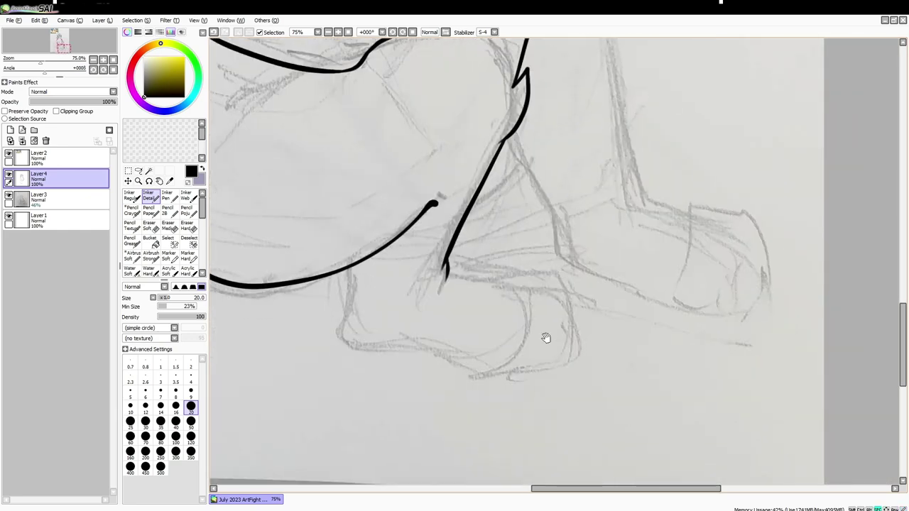
mouse_move(354, 275)
mouse_down()
mouse_move(346, 333)
mouse_move(441, 355)
mouse_up()
- Ink the far hand's curled, furry fingers resting above the near knee
mouse_move(497, 213)
mouse_down()
mouse_move(513, 331)
mouse_move(528, 330)
mouse_up()
mouse_move(538, 192)
mouse_down()
mouse_move(529, 196)
mouse_move(527, 250)
mouse_up()
drag(542, 204, 533, 240)
drag(538, 176, 551, 210)
drag(510, 189, 506, 256)
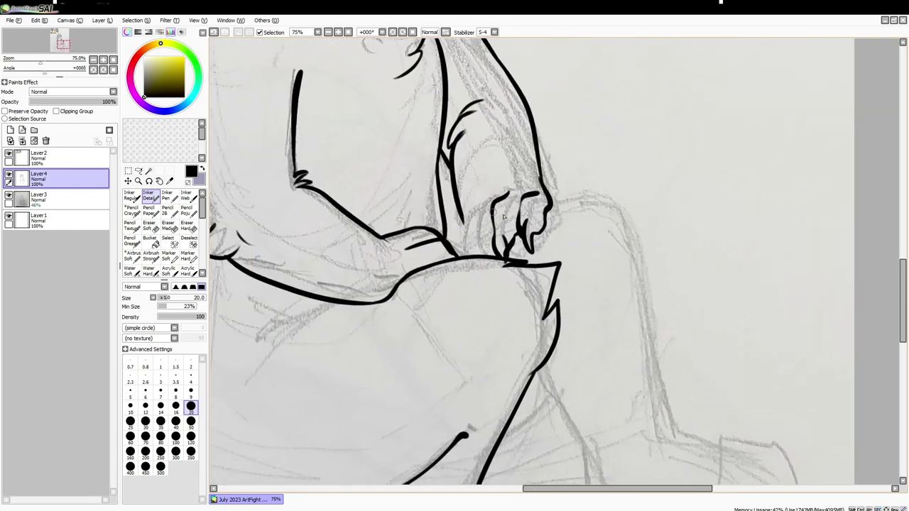
key(ctrl+z)
drag(517, 190, 497, 252)
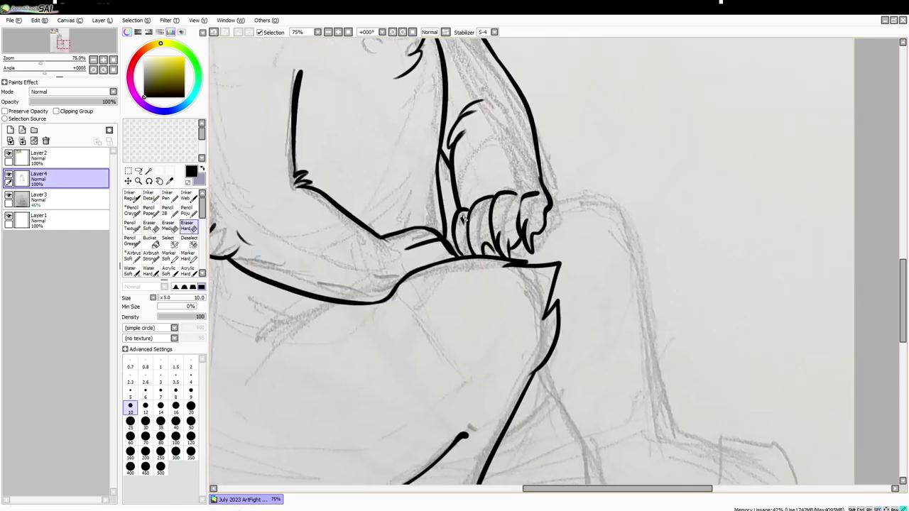
- Ink the far leg from its tufted knee down the shin to the upper and lower edges of the foot
mouse_move(553, 213)
mouse_down()
mouse_move(600, 195)
mouse_move(643, 265)
mouse_up()
scroll(643, 266, down, 3)
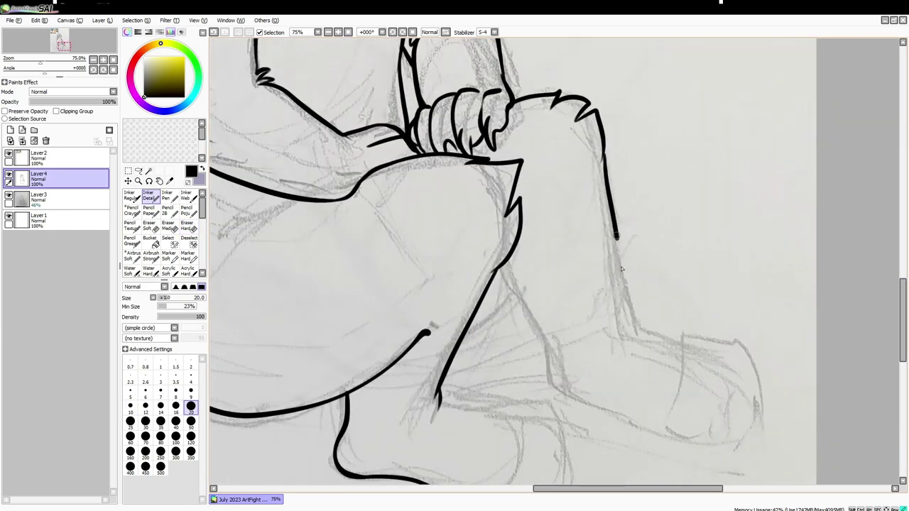
drag(612, 234, 633, 319)
scroll(634, 320, down, 1)
drag(492, 240, 654, 394)
drag(625, 279, 687, 316)
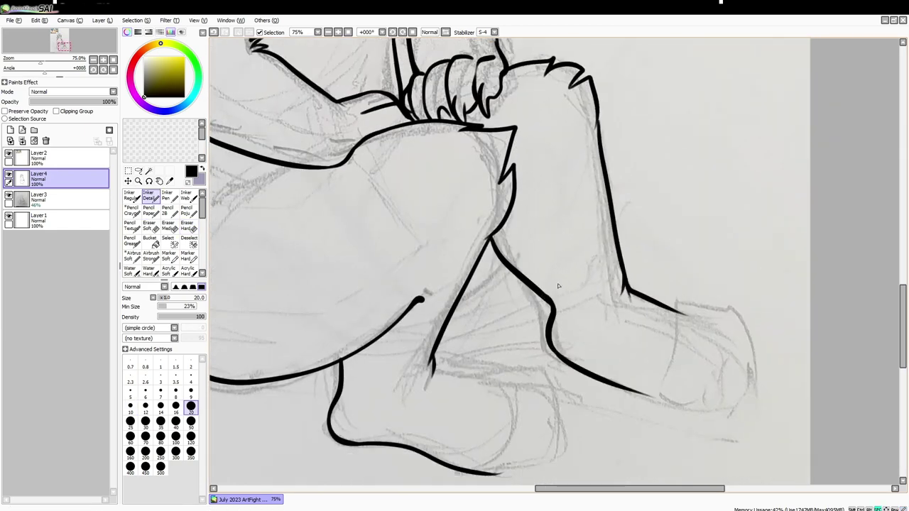
- Ink the front edge of the pointed neck hair lock and a small contour line at the front of the chin
scroll(534, 319, up, 10)
drag(419, 323, 412, 379)
key(ctrl+z)
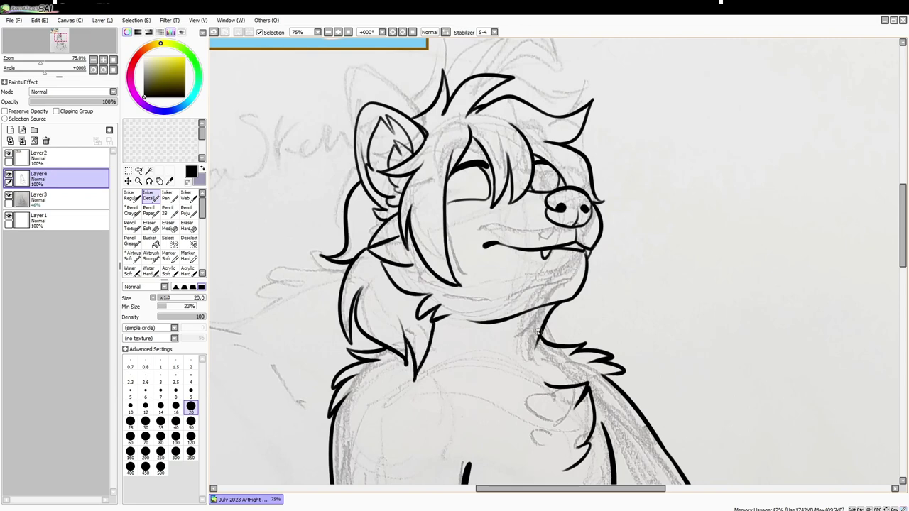
drag(489, 392, 517, 369)
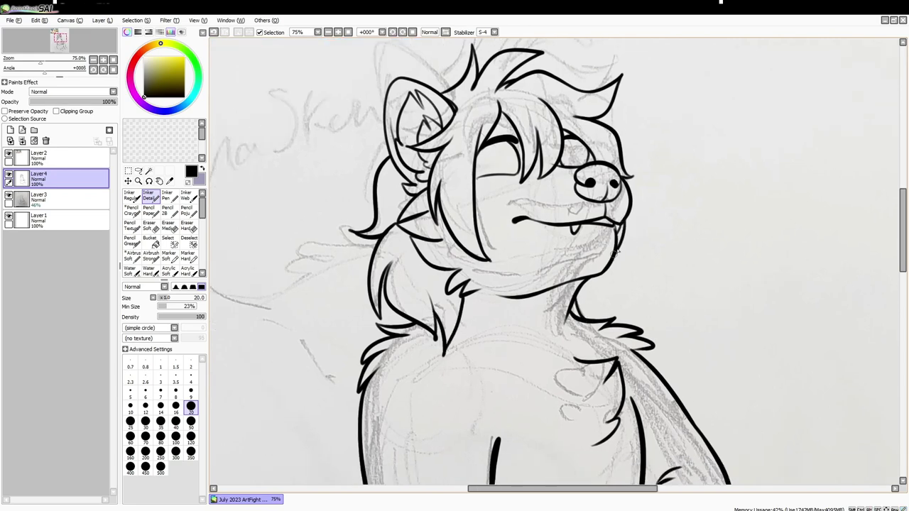
scroll(610, 273, up, 1)
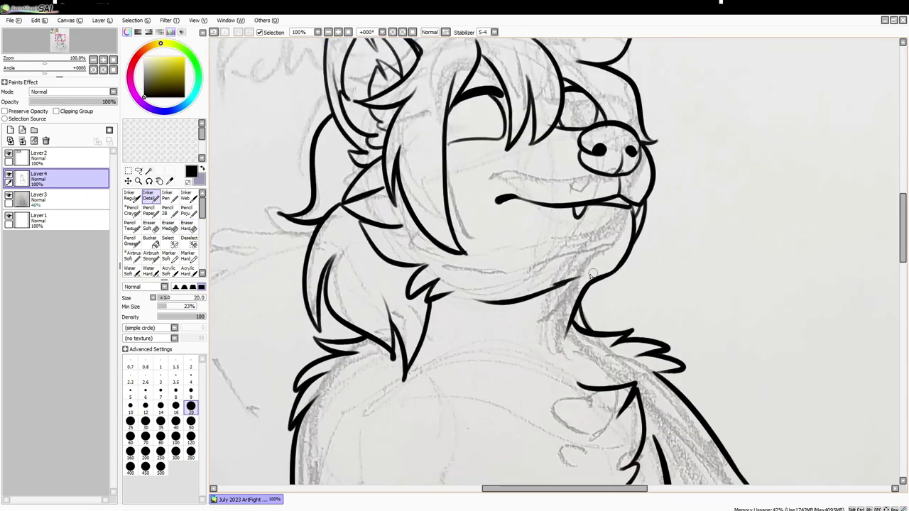
- Ink the big curled tail's outer edge, its inner curve and the spiky fur at its base
scroll(592, 276, down, 2)
mouse_move(426, 269)
mouse_down()
mouse_move(478, 172)
mouse_move(387, 87)
mouse_move(285, 206)
mouse_move(296, 376)
mouse_up()
scroll(296, 356, down, 2)
mouse_move(457, 408)
mouse_down()
mouse_move(529, 444)
mouse_move(511, 434)
mouse_up()
drag(405, 368, 470, 419)
drag(444, 373, 355, 187)
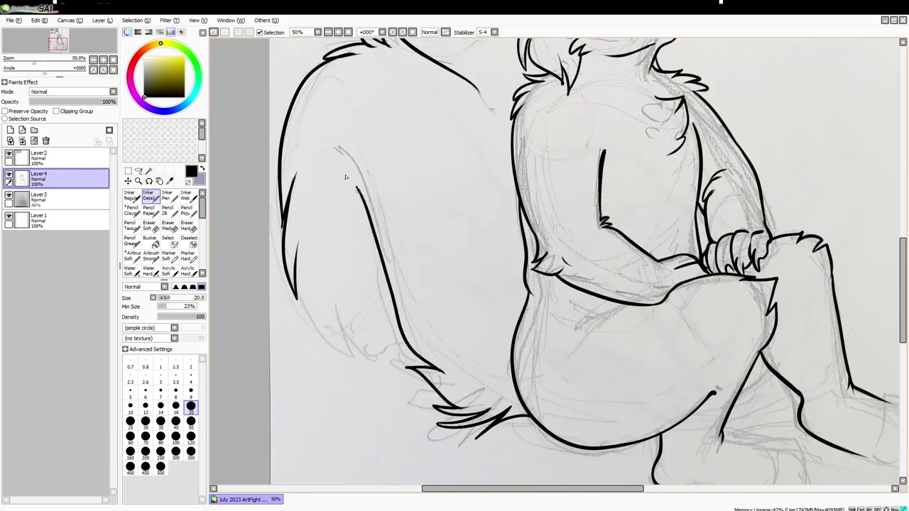
- Ink the tufts along the top of the tail, the end of its inner curl and the fur beside the back
scroll(345, 177, up, 2)
drag(497, 101, 443, 130)
drag(459, 177, 483, 207)
key(ctrl+z)
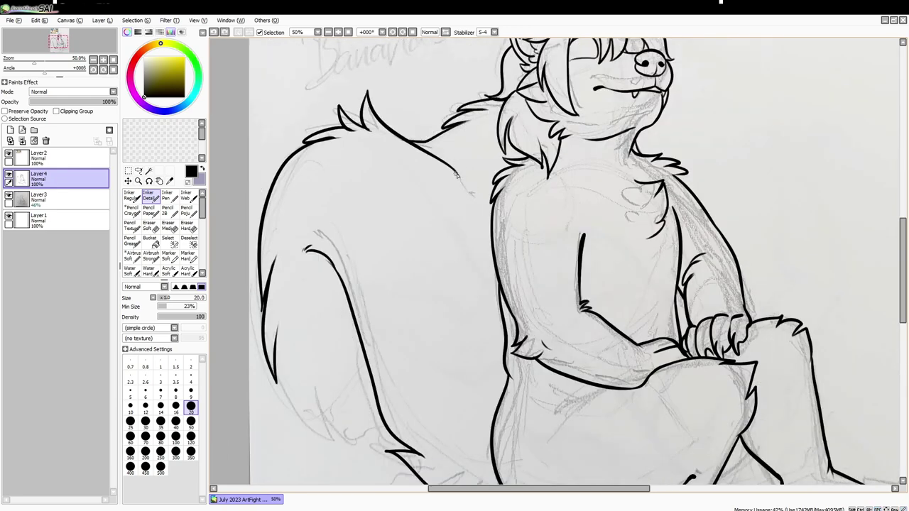
drag(454, 158, 481, 190)
- Ink the lower edge of the tail tip with its tufts, and add short fur marks inside the tail
scroll(476, 192, down, 2)
drag(272, 269, 368, 355)
key(ctrl+z)
drag(270, 252, 384, 350)
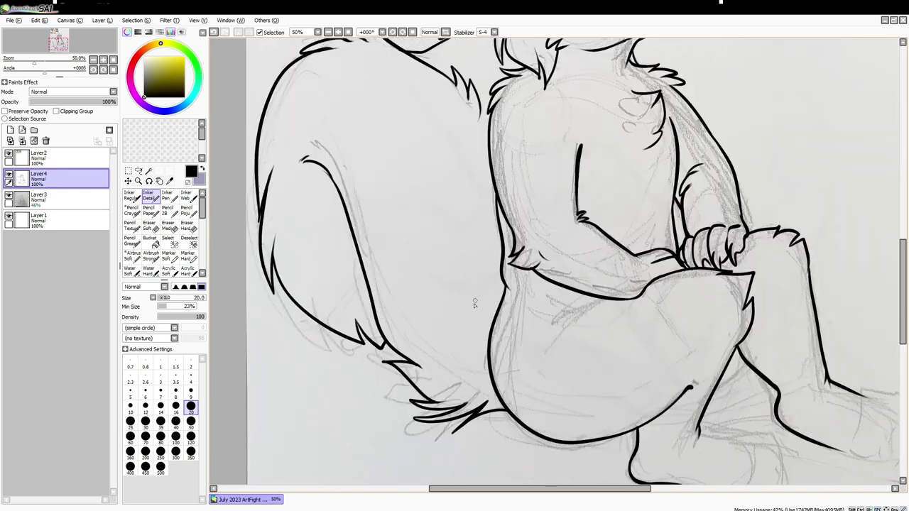
scroll(299, 186, up, 2)
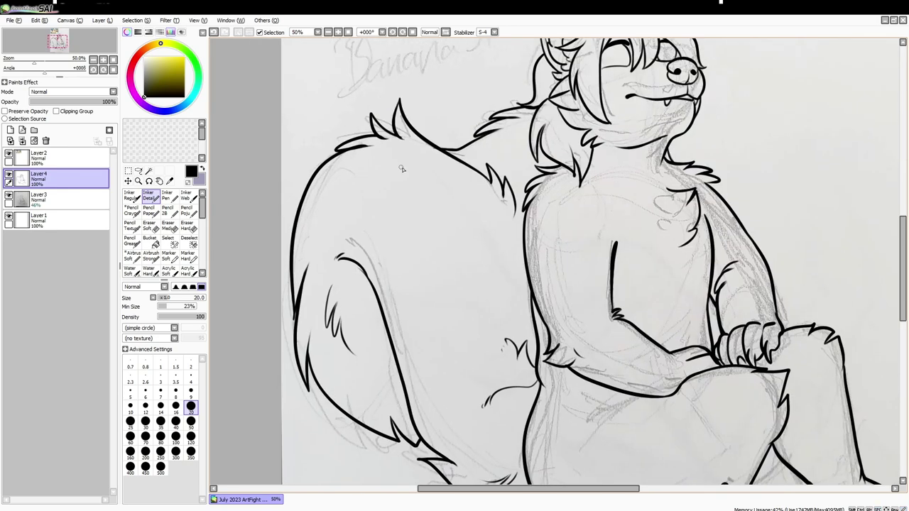
drag(752, 441, 579, 277)
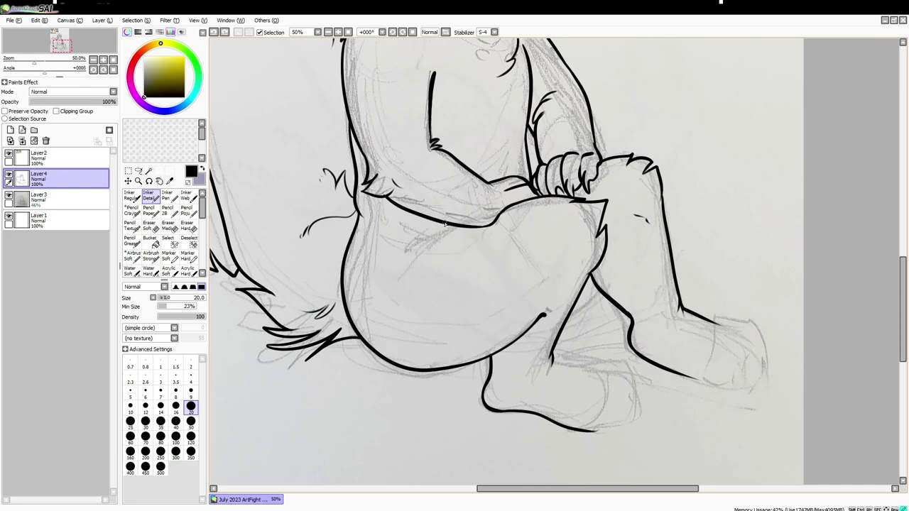
- Thicken the line art of the cheek fur and the hair around the side of the head and neck
scroll(446, 224, up, 4)
key(ctrl+plus)
key(ctrl+plus)
scroll(412, 311, down, 2)
mouse_move(419, 247)
mouse_down()
mouse_move(404, 333)
mouse_move(365, 289)
mouse_up()
key(ctrl+z)
drag(373, 225, 357, 312)
scroll(357, 312, up, 4)
drag(405, 270, 362, 352)
drag(490, 440, 435, 335)
drag(359, 302, 437, 332)
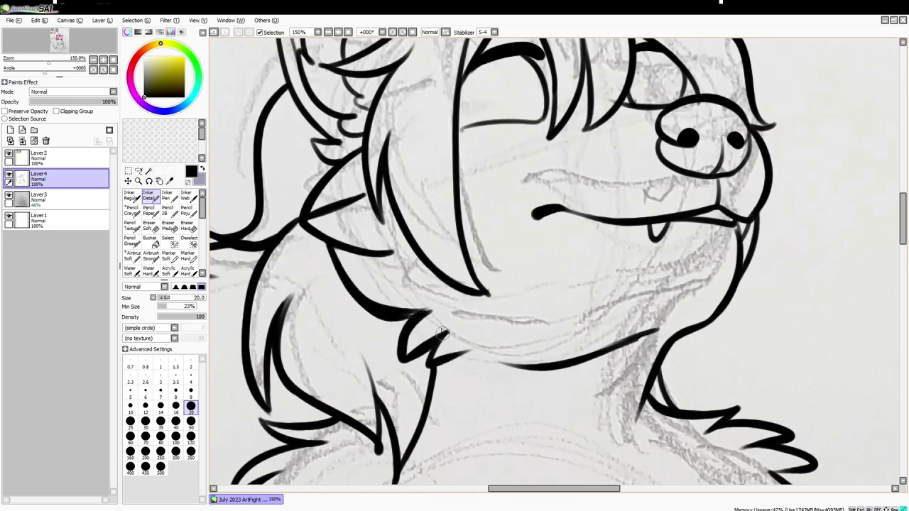
- Thicken the upper edge of the nose and the outlines of the hair and ear
scroll(641, 282, up, 1)
scroll(641, 281, right, 2)
scroll(632, 298, up, 3)
scroll(632, 298, right, 1)
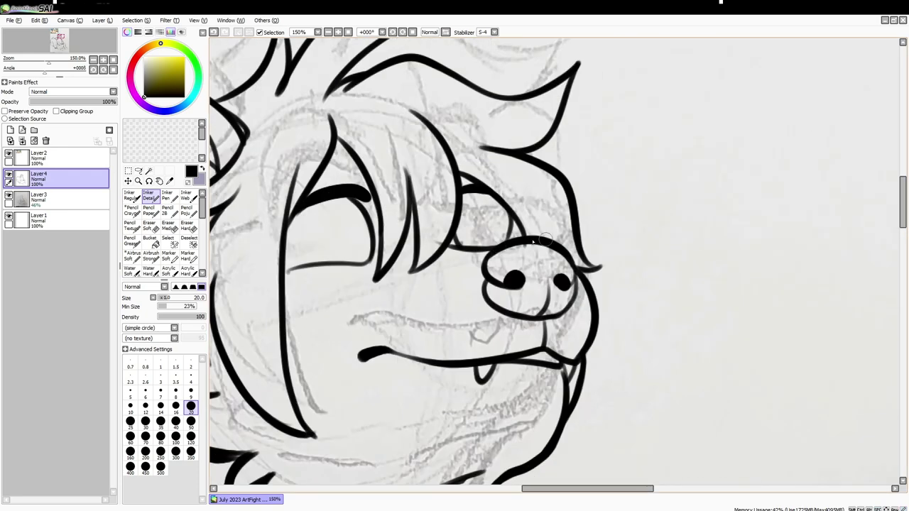
drag(501, 240, 576, 261)
scroll(500, 261, up, 3)
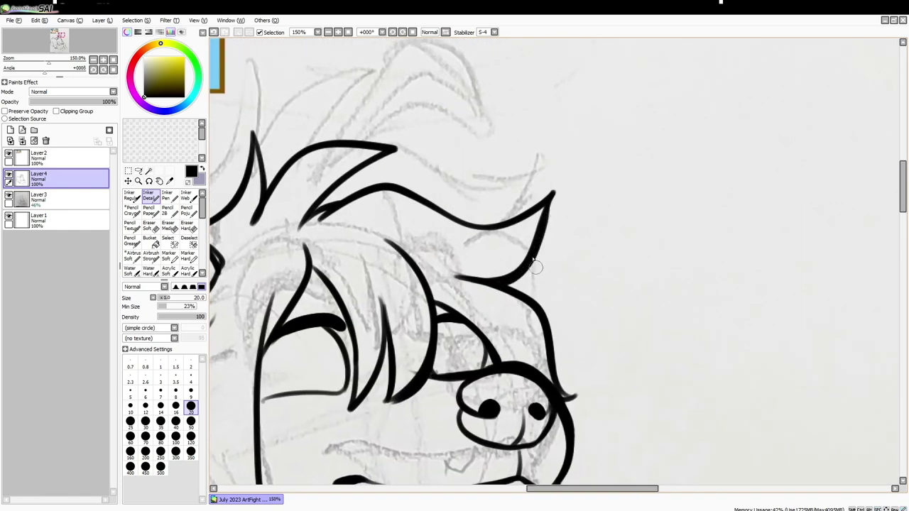
scroll(398, 213, left, 4)
drag(329, 166, 352, 398)
- Ink the near foot's overlapping toes and the top edge joining them to the ankle
key(minus)
key(minus)
key(minus)
key(minus)
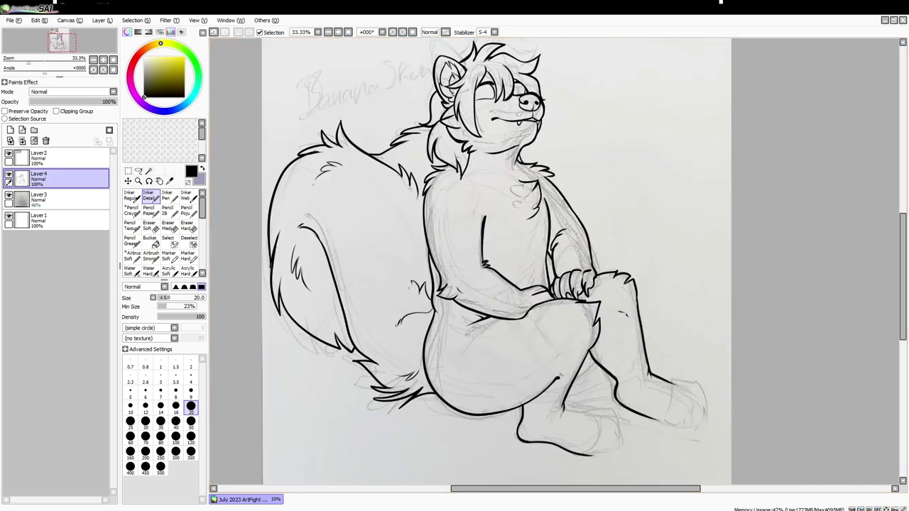
key(plus)
key(plus)
drag(517, 340, 589, 363)
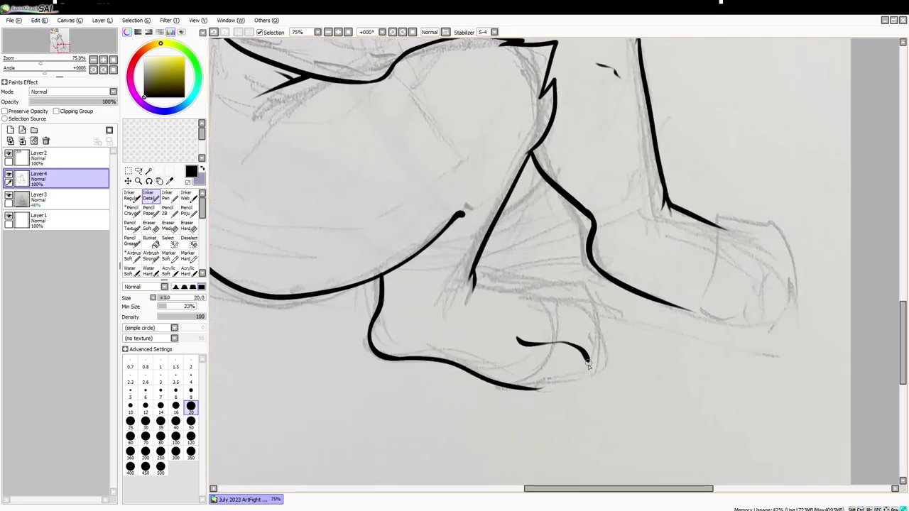
key(ctrl+z)
mouse_move(528, 312)
mouse_down()
mouse_move(609, 347)
mouse_move(618, 331)
mouse_move(583, 379)
mouse_up()
key(ctrl+z)
key(ctrl+z)
drag(534, 299, 607, 356)
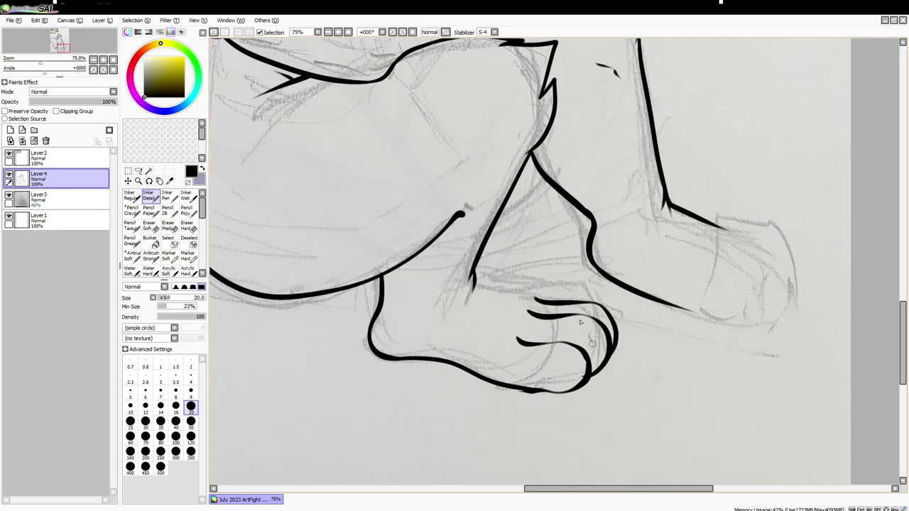
drag(563, 317, 482, 357)
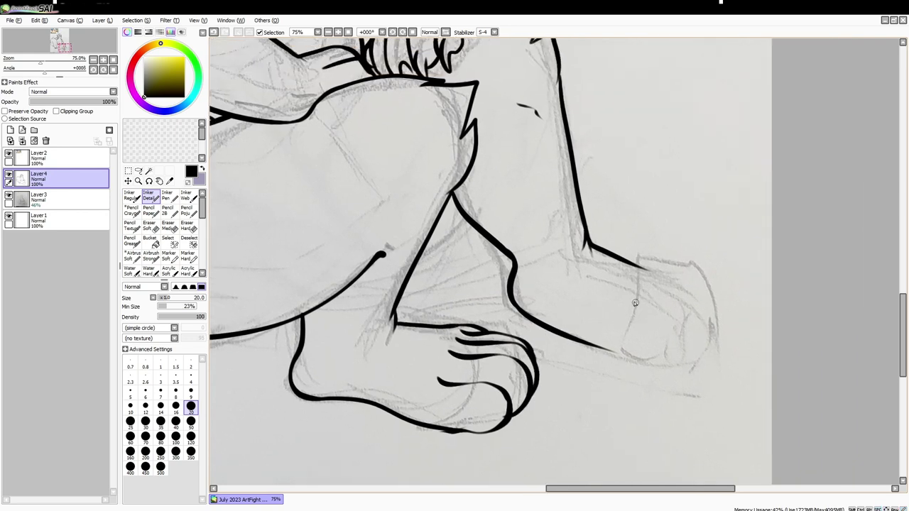
- Ink the overlapping toes at the end of the far foot
drag(626, 313, 620, 356)
drag(669, 299, 718, 355)
mouse_move(643, 281)
mouse_down()
mouse_move(706, 299)
mouse_move(728, 348)
mouse_up()
drag(650, 283, 726, 318)
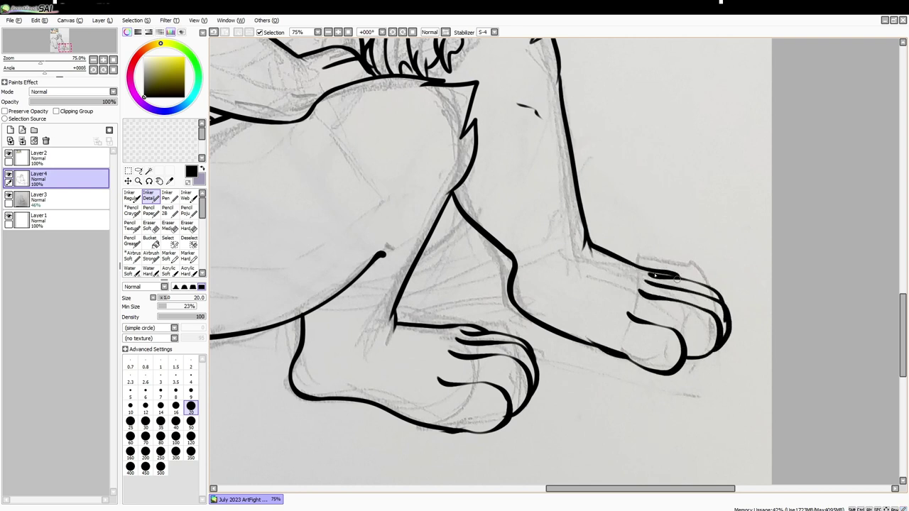
- Add a new layer above the line art and ink three curved, pointed claws on the near foot's toes
click(10, 141)
drag(568, 320, 560, 248)
drag(490, 351, 541, 358)
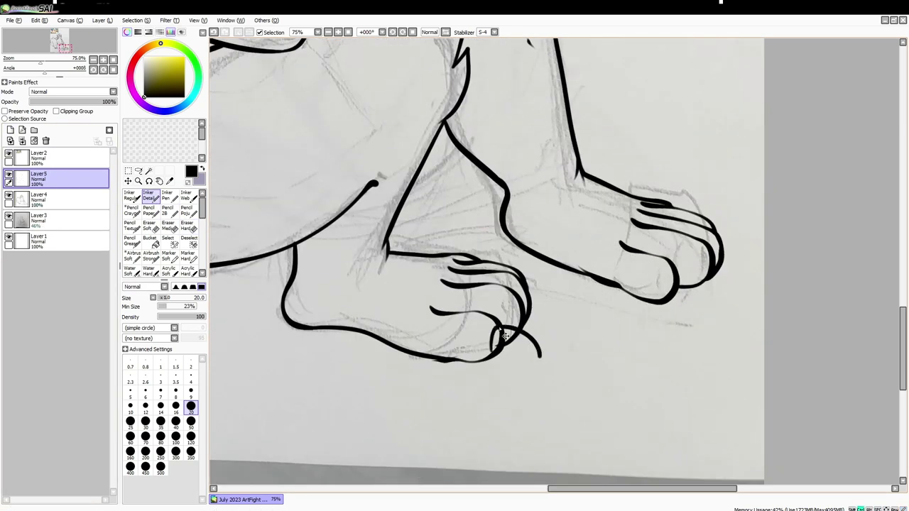
key(ctrl+z)
drag(514, 303, 574, 339)
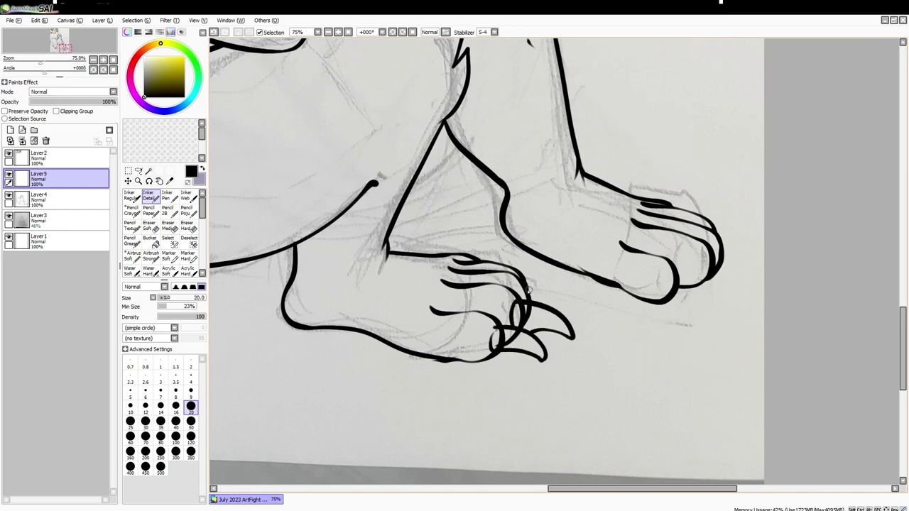
drag(519, 283, 573, 317)
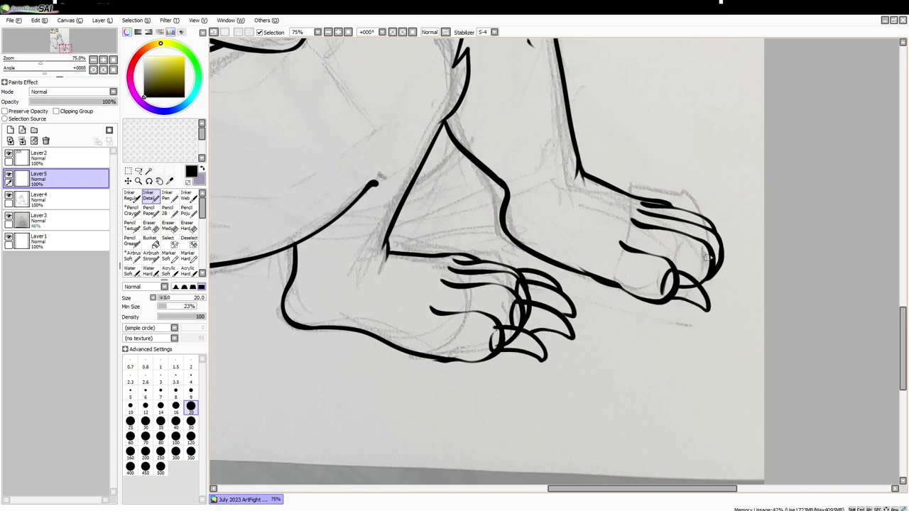
- Ink the remaining overlapping claws on the far foot's outer toes, redoing the strokes that miss
drag(708, 256, 751, 288)
key(ctrl+z)
key(ctrl+z)
key(ctrl+z)
mouse_move(706, 255)
mouse_down()
mouse_move(747, 290)
mouse_move(736, 285)
mouse_up()
key(ctrl+z)
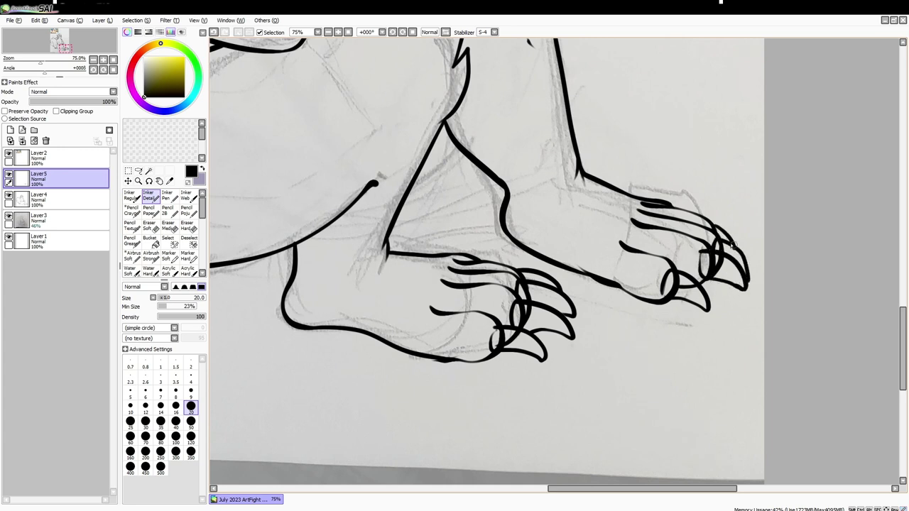
- Erase the toe lines that overlap the claws on both feet and merge the claw layer into the line art
key(e)
key(ctrl+Down)
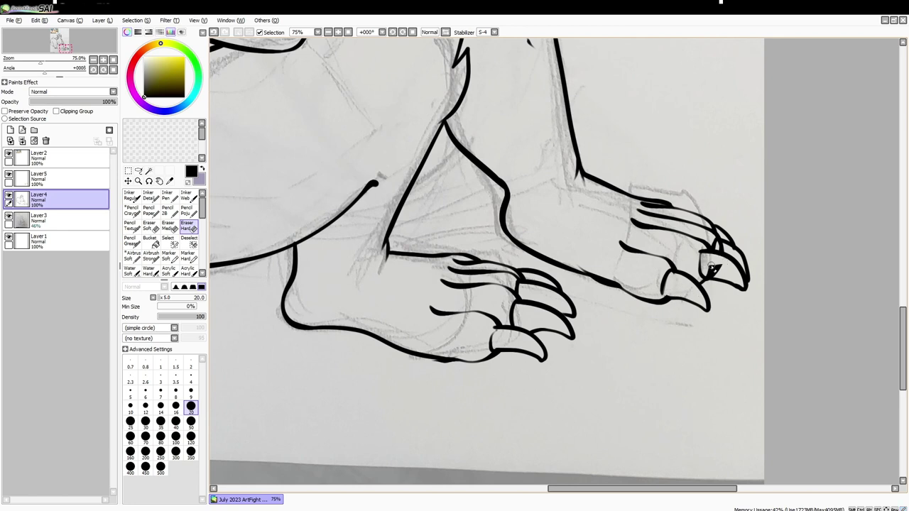
key(ctrl+e)
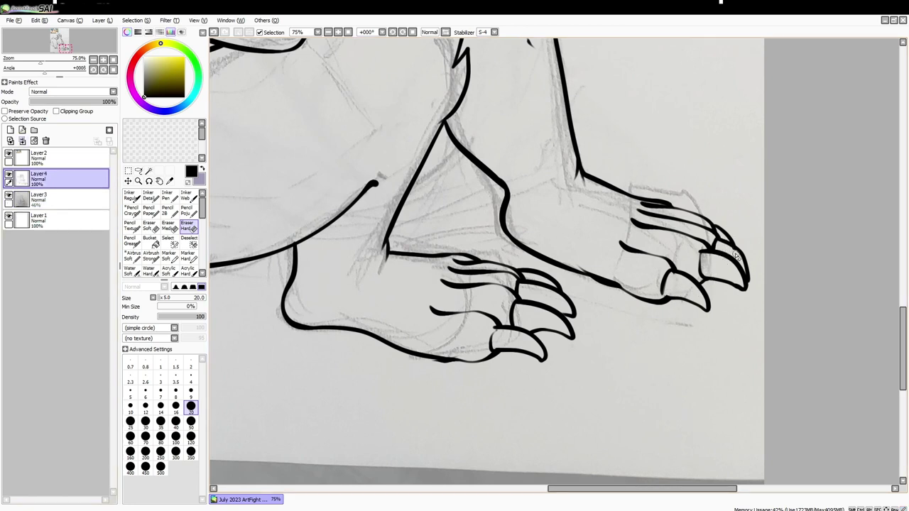
- Fill the pupils of both eyes with solid black, leaving a small highlight
key(n)
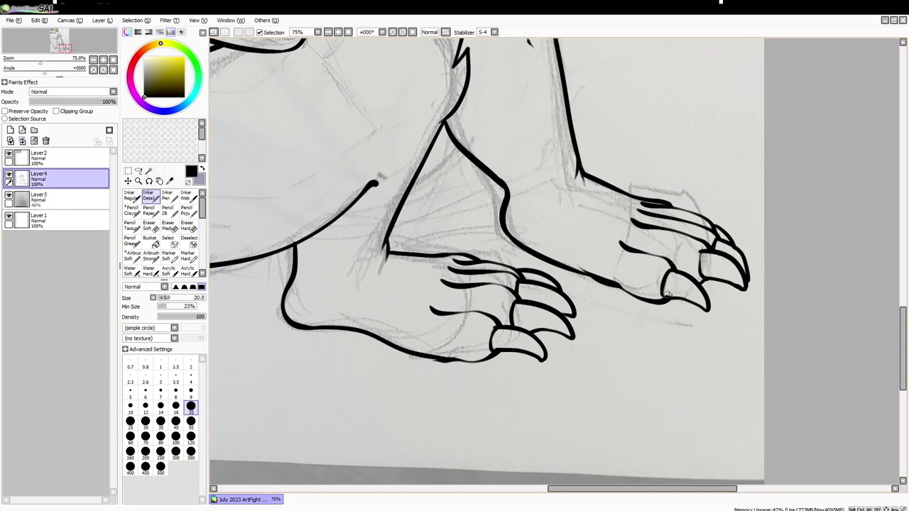
scroll(469, 263, down, 3)
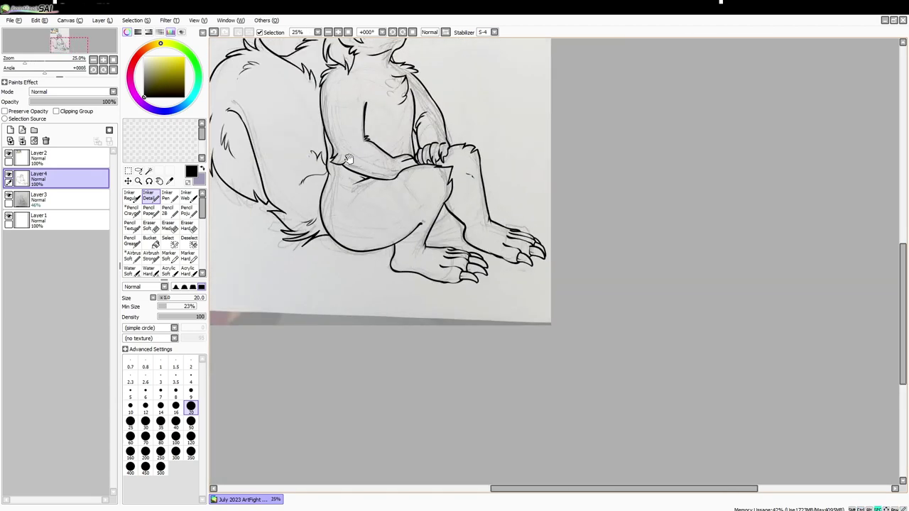
drag(340, 85, 339, 206)
scroll(339, 121, up, 4)
drag(355, 117, 350, 148)
drag(366, 118, 371, 146)
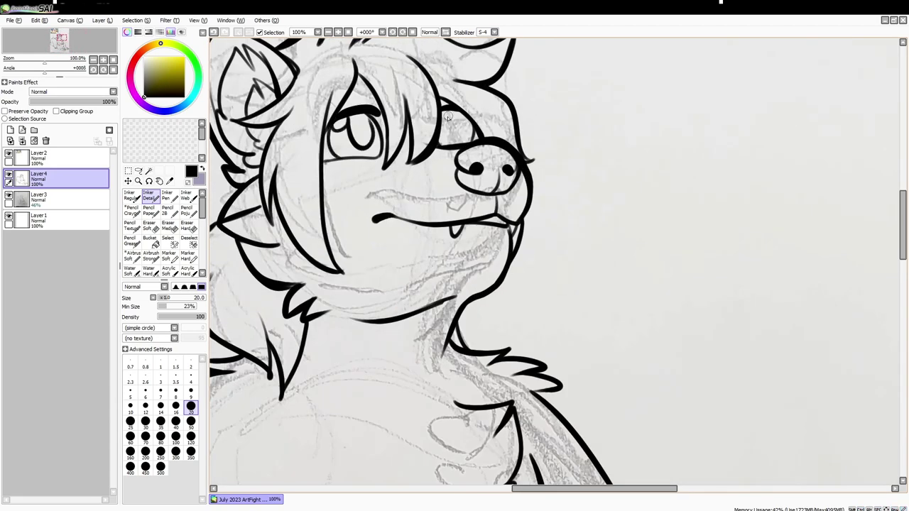
drag(445, 110, 456, 116)
drag(356, 127, 364, 120)
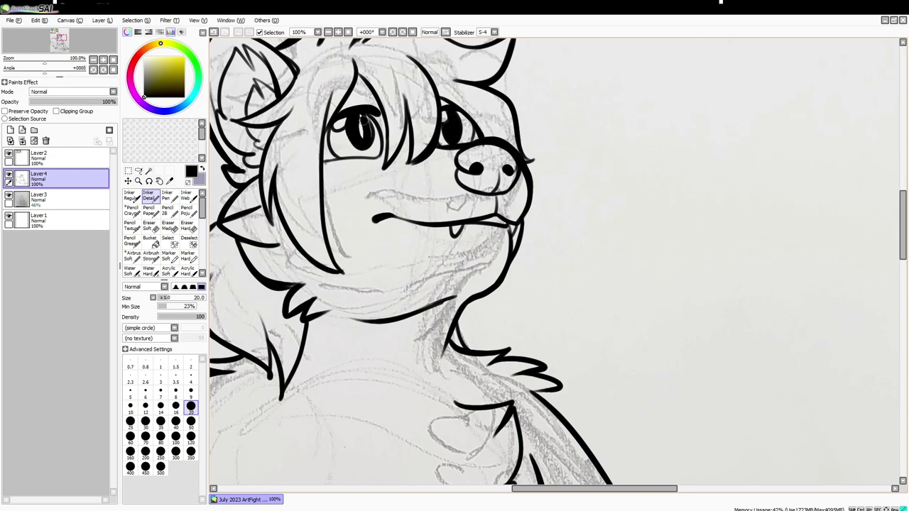
- Hide the pencil sketch layer and scale the line art down slightly on the page
scroll(552, 229, down, 3)
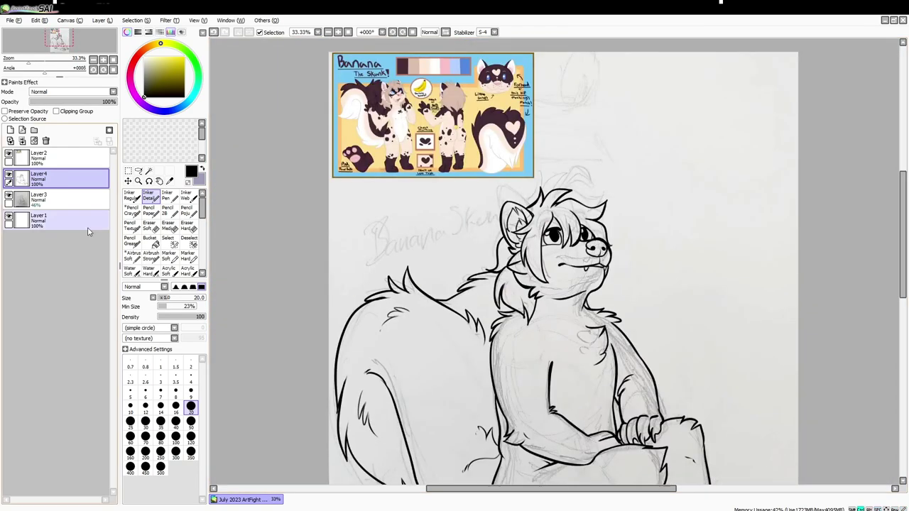
click(8, 195)
scroll(552, 285, down, 3)
scroll(552, 284, down, 1)
key(ctrl+t)
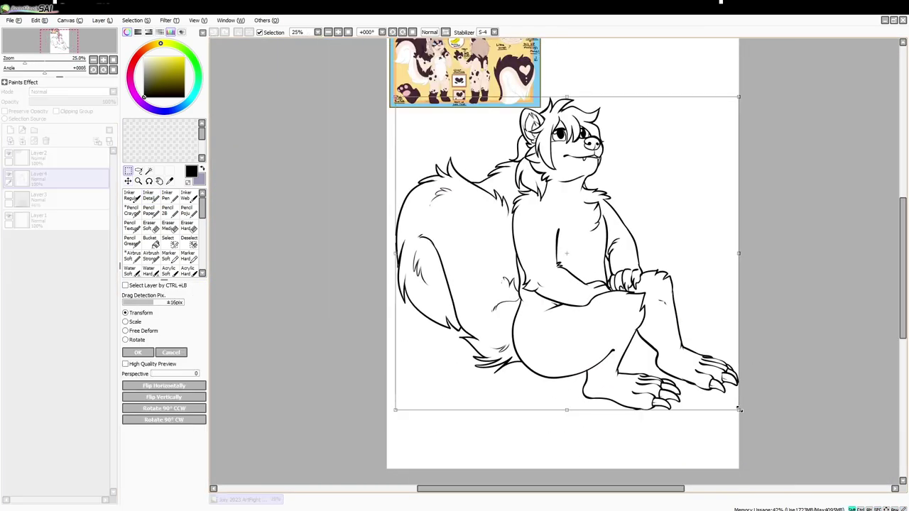
drag(710, 395, 706, 374)
key(Return)
- Select the character's silhouette by inverting the background selection, and fill it with pale peach on a new layer beneath the line art
click(149, 171)
click(470, 153)
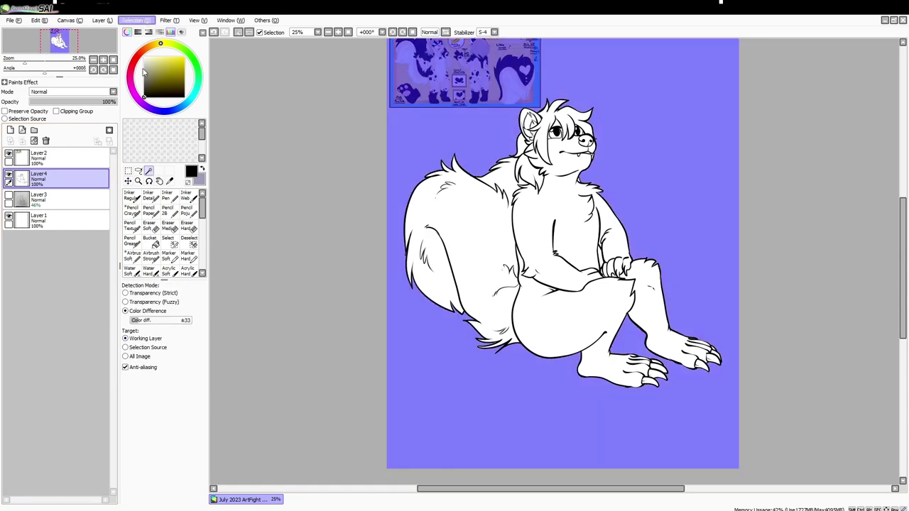
key(ctrl+i)
click(10, 130)
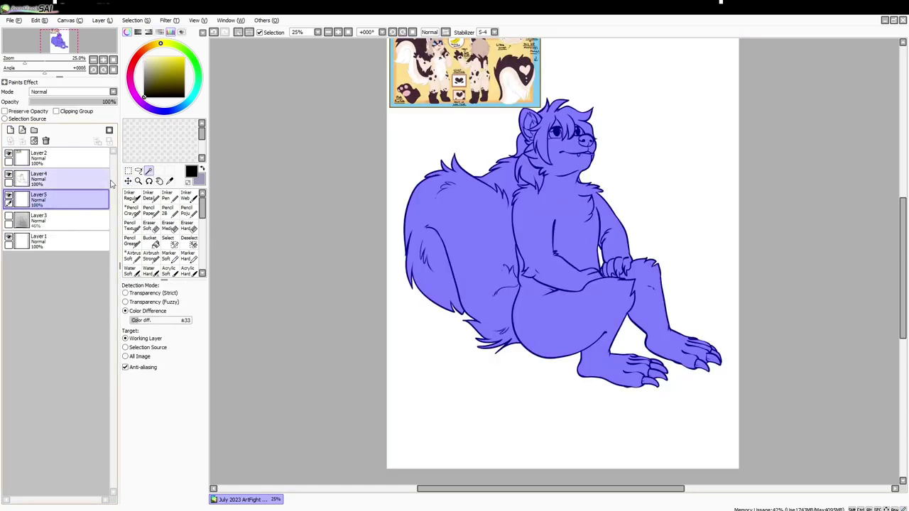
click(151, 244)
click(497, 320)
- Add a layer clipped to the base colour, and place the reference sheet beneath the base layer, beside the character's head
click(11, 130)
click(56, 110)
click(150, 196)
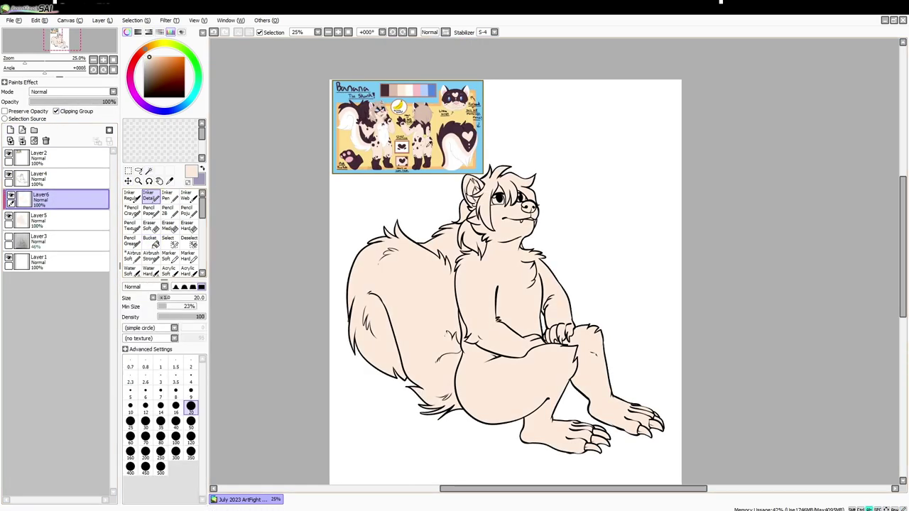
drag(39, 157, 39, 232)
drag(407, 127, 593, 228)
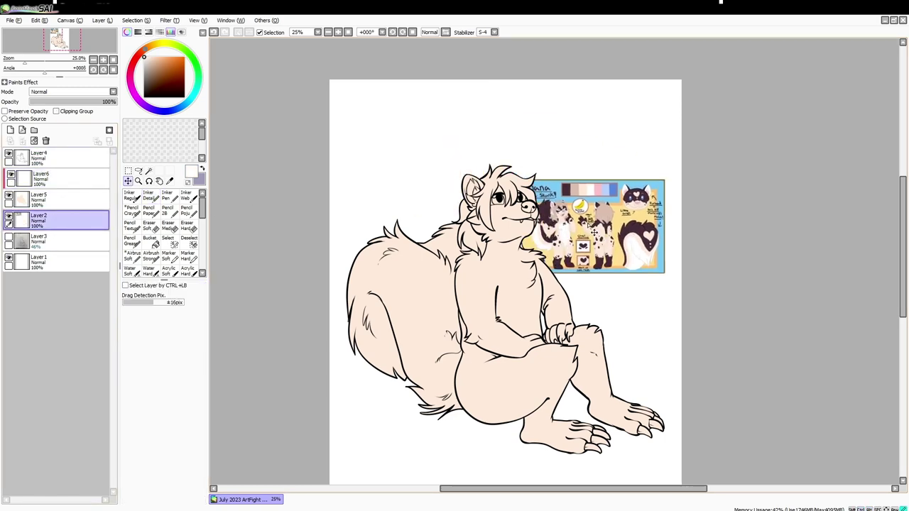
- Outline the upper edge of the chest patch in white on the clipped layer with a size 40 brush
click(39, 178)
scroll(494, 254, up, 4)
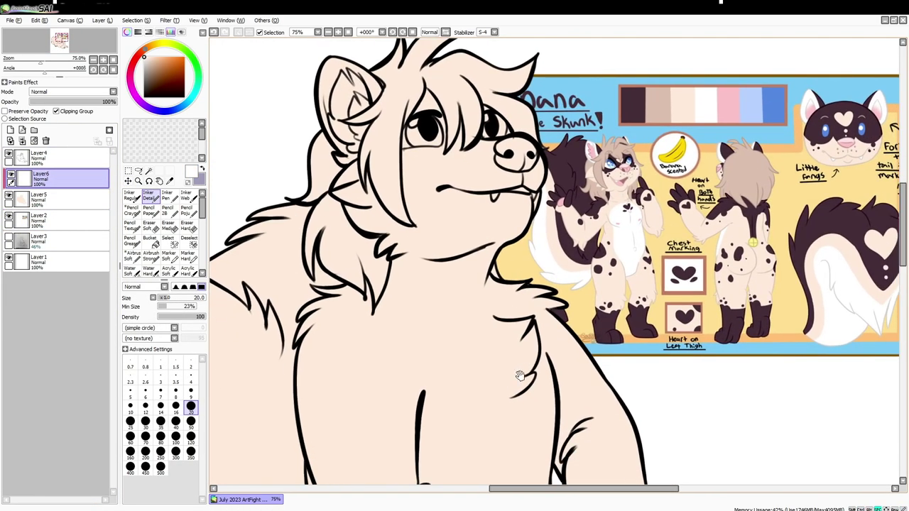
scroll(494, 254, down, 2)
key(bracketright)
key(bracketright)
key(bracketright)
key(bracketright)
drag(503, 264, 462, 302)
scroll(531, 280, down, 3)
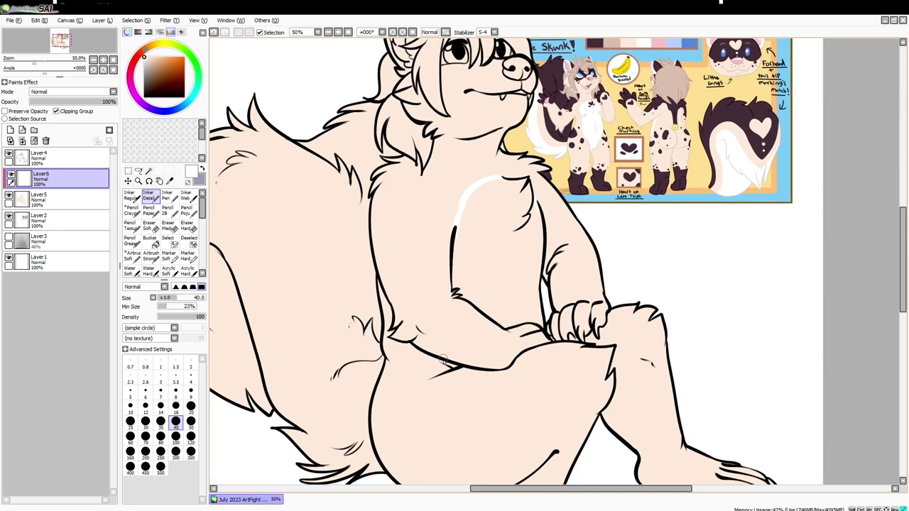
- Outline the tail's inner stripe in white, from the outer curve down to a jagged end near the hip
scroll(457, 367, up, 4)
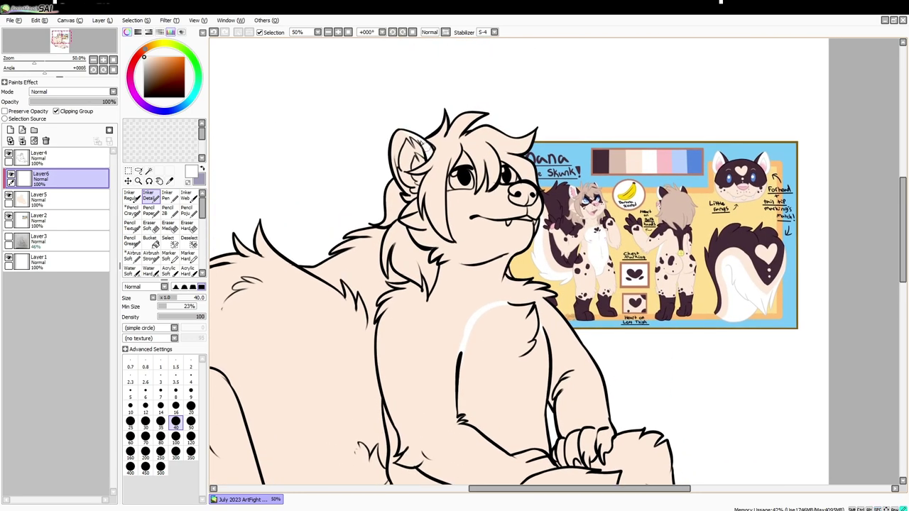
mouse_move(407, 190)
mouse_down()
mouse_move(508, 140)
mouse_move(508, 66)
mouse_up()
mouse_move(461, 419)
mouse_down()
mouse_move(386, 319)
mouse_move(299, 322)
mouse_move(334, 366)
mouse_up()
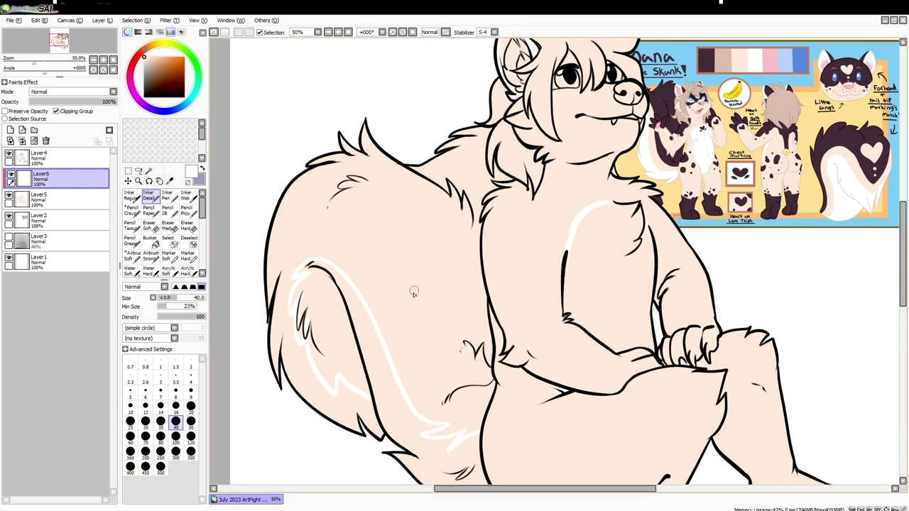
drag(414, 290, 422, 264)
mouse_move(469, 401)
mouse_down()
mouse_move(423, 359)
mouse_move(298, 193)
mouse_up()
drag(320, 196, 279, 259)
- Select the outlined chest patch and inner tail areas and paint them solid white
click(148, 170)
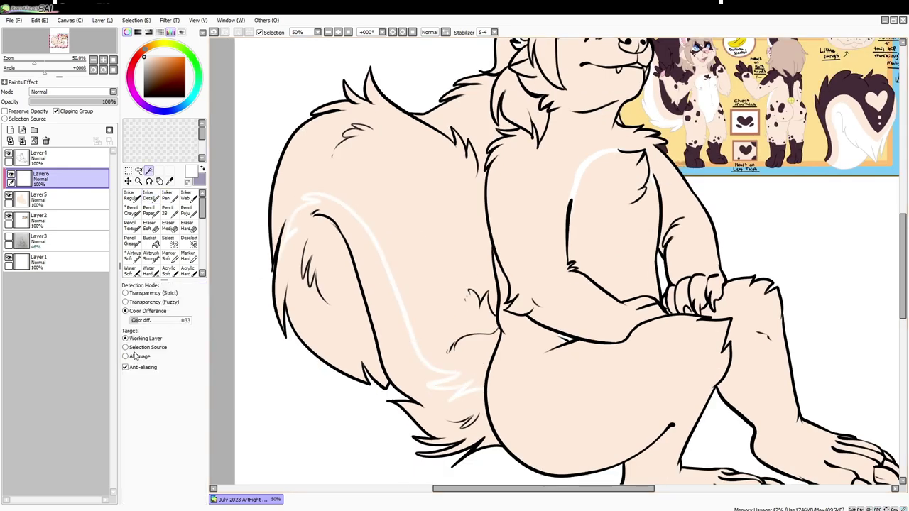
click(320, 306)
click(615, 207)
click(167, 194)
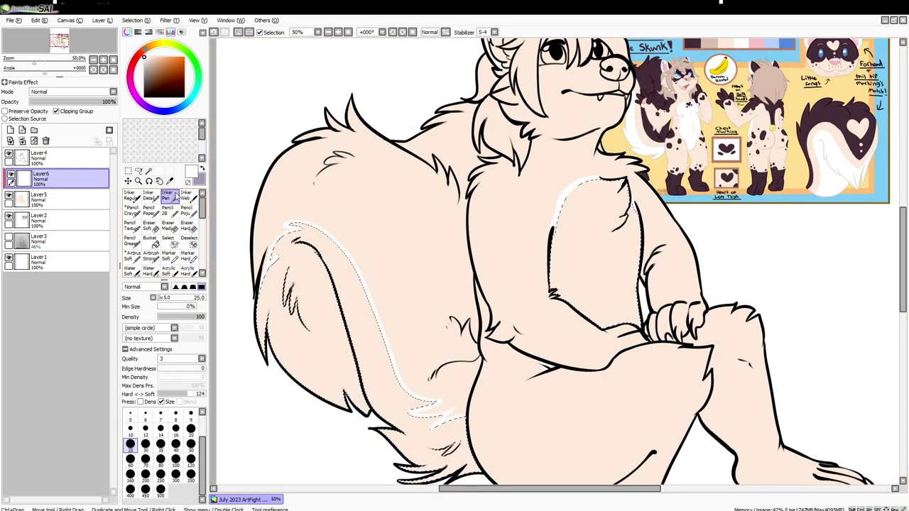
drag(562, 213, 589, 294)
drag(333, 284, 440, 455)
drag(490, 327, 419, 406)
- Select all the hair sections and paint them in the reference sheet's taupe
click(149, 170)
click(450, 172)
click(428, 213)
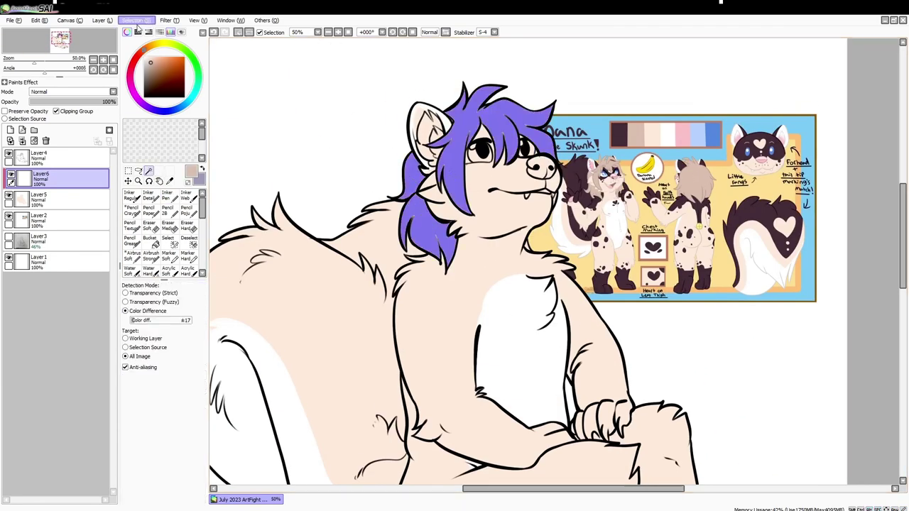
click(167, 193)
drag(524, 89, 426, 198)
- Outline the lower edge of the dark brown eye mask across the face with a size 25 brush
drag(447, 367, 468, 345)
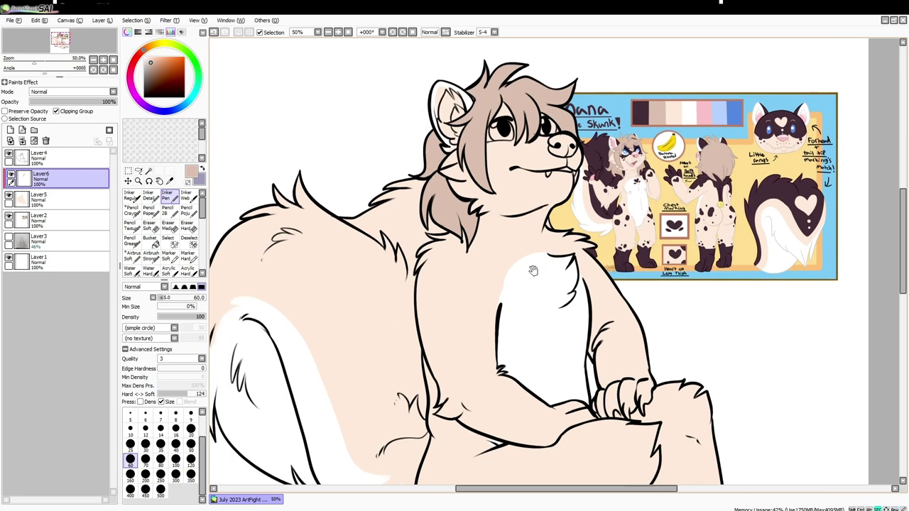
scroll(468, 345, up, 2)
key(bracketleft)
key(bracketleft)
key(bracketleft)
key(bracketleft)
key(bracketleft)
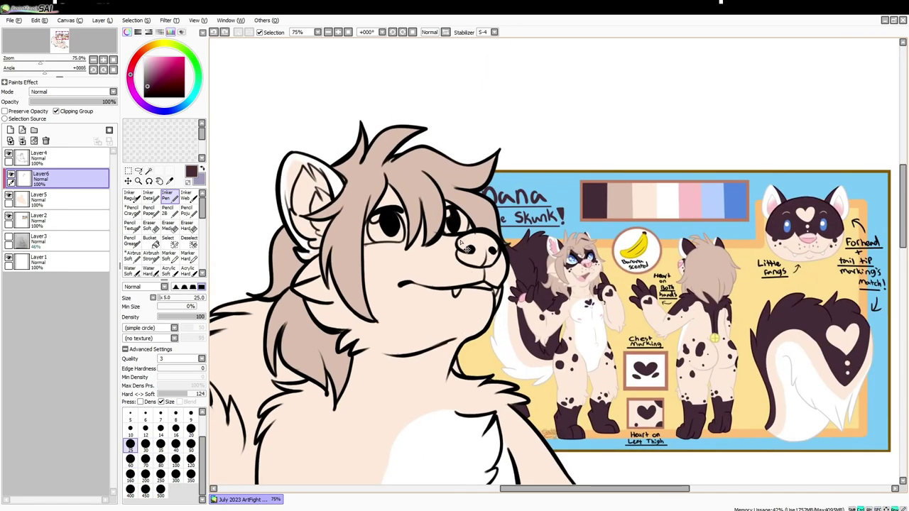
drag(425, 239, 366, 260)
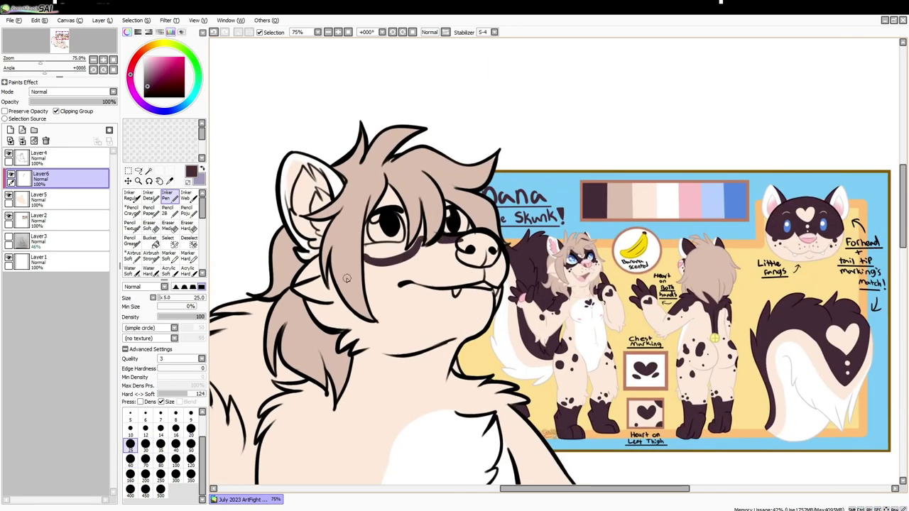
- Select the enclosed area around the near eye and fill it with the dark brown mask colour
key(s)
drag(380, 203, 387, 245)
key(p)
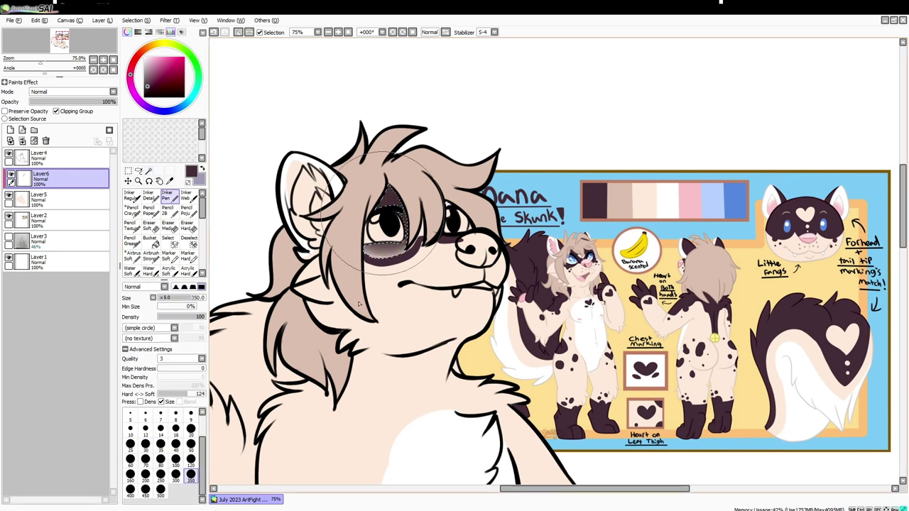
key(ctrl+d)
- Add round dark brown spots on the cheek below the eye mask, reducing the brush from size 40 to 16
key(n)
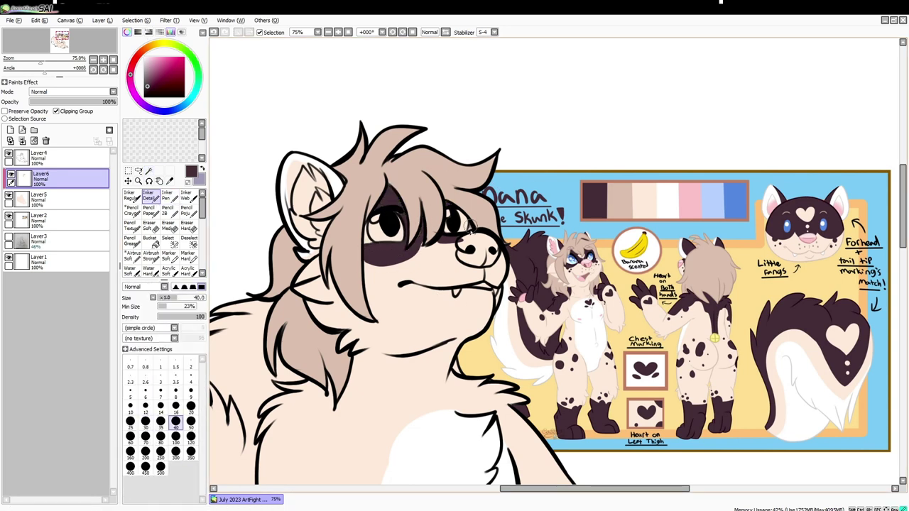
alt+click(463, 265)
alt+click(387, 264)
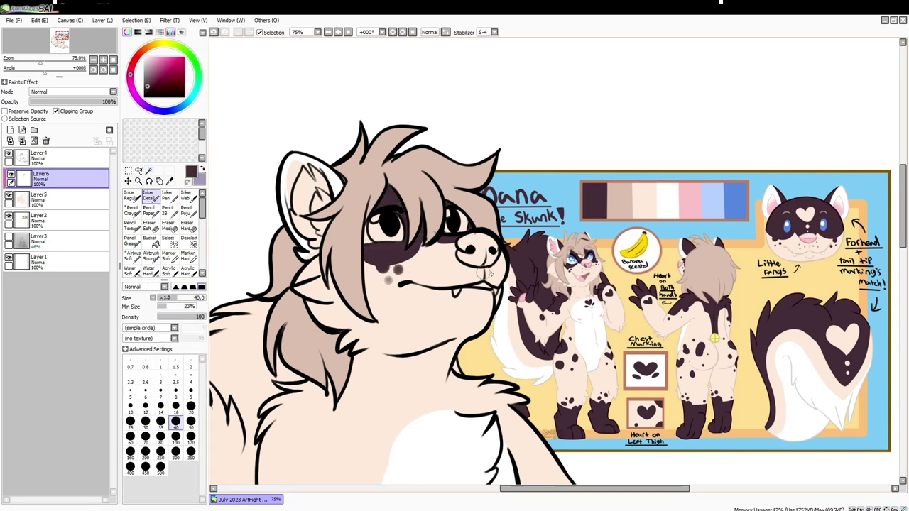
key(bracketleft)
key(bracketleft)
key(bracketleft)
key(bracketleft)
key(bracketleft)
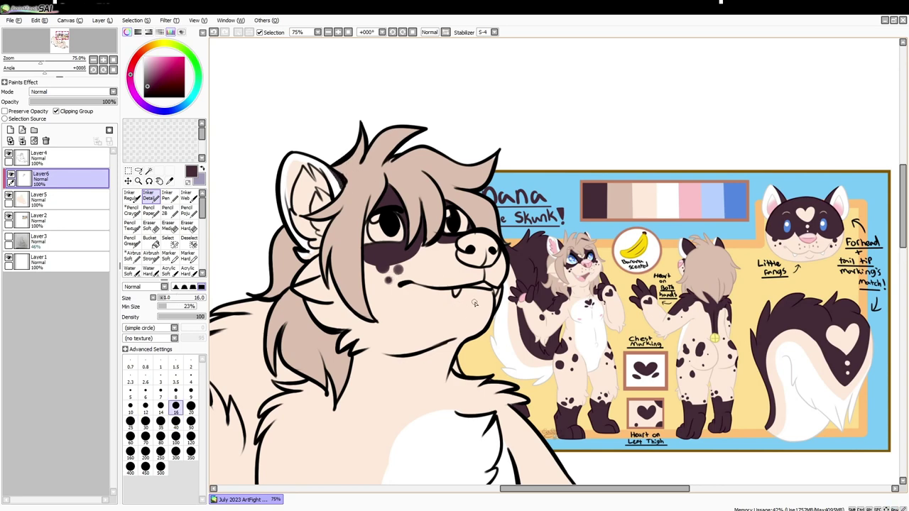
- Paint dark brown patches with small spots below them on both shoulders, using a size 35 brush
scroll(469, 362, down, 1)
key(bracketright)
key(bracketright)
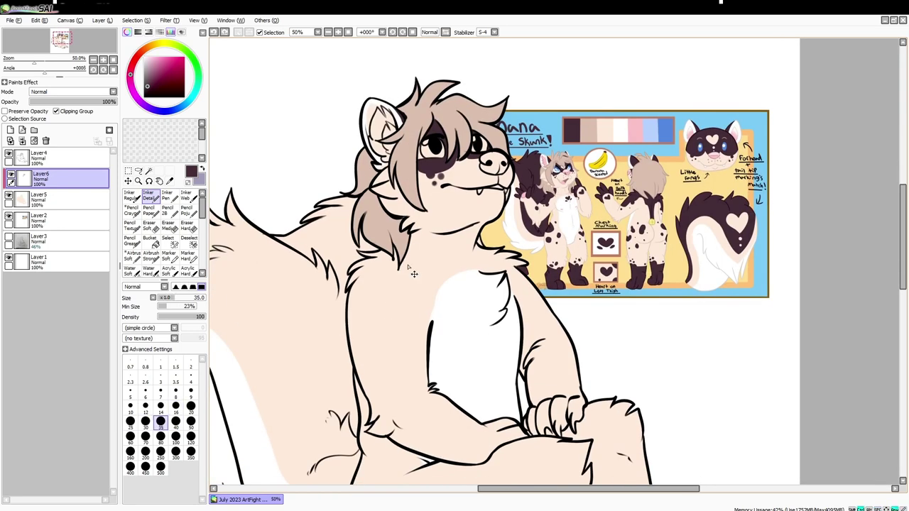
drag(407, 263, 348, 329)
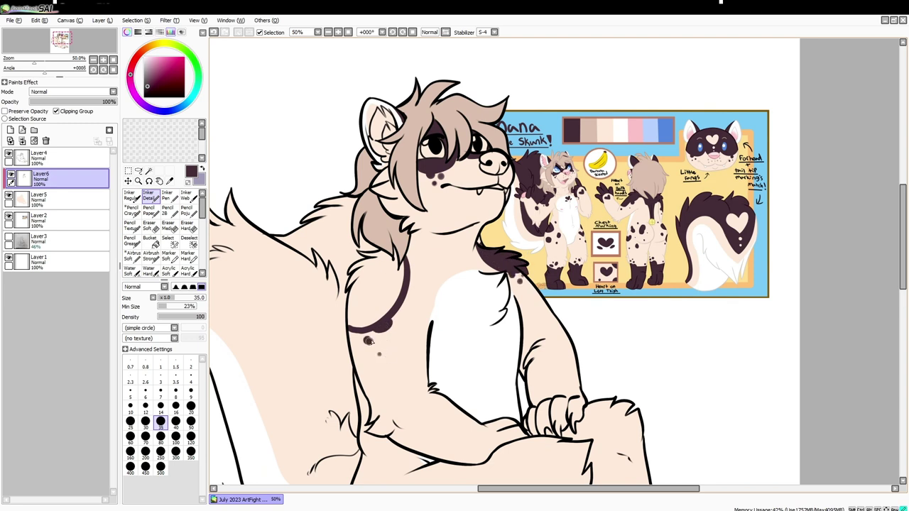
click(149, 171)
click(373, 291)
click(149, 195)
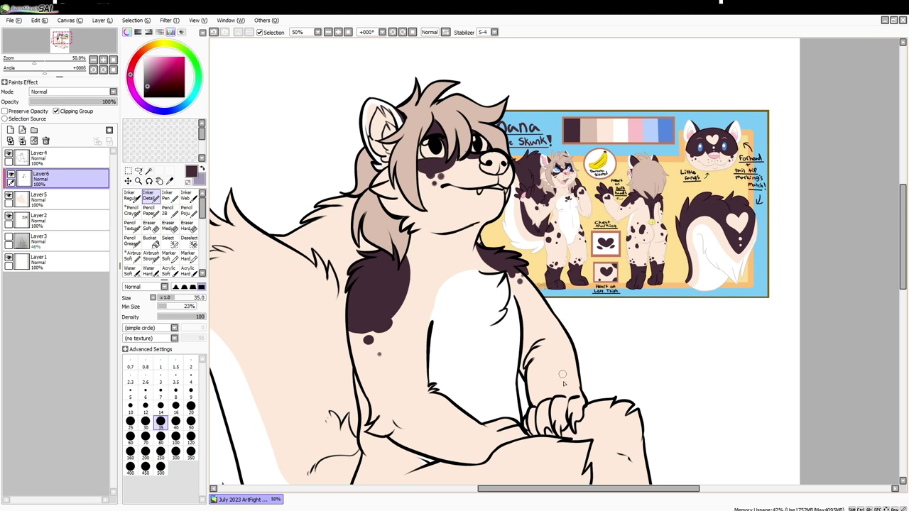
- Paint both of the skunk's hands dark brown with the size 35 brush, up to a spotted edge at the near wrist
scroll(563, 375, down, 1)
drag(574, 383, 521, 399)
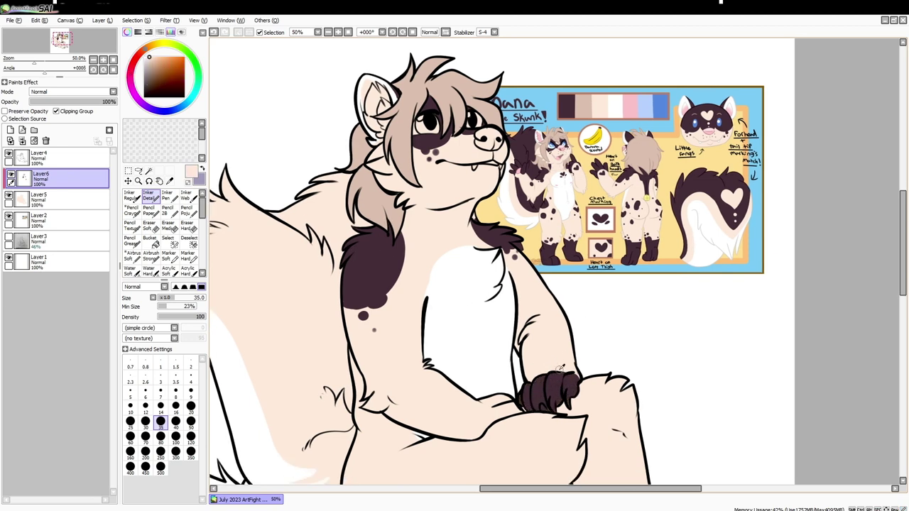
scroll(502, 366, down, 2)
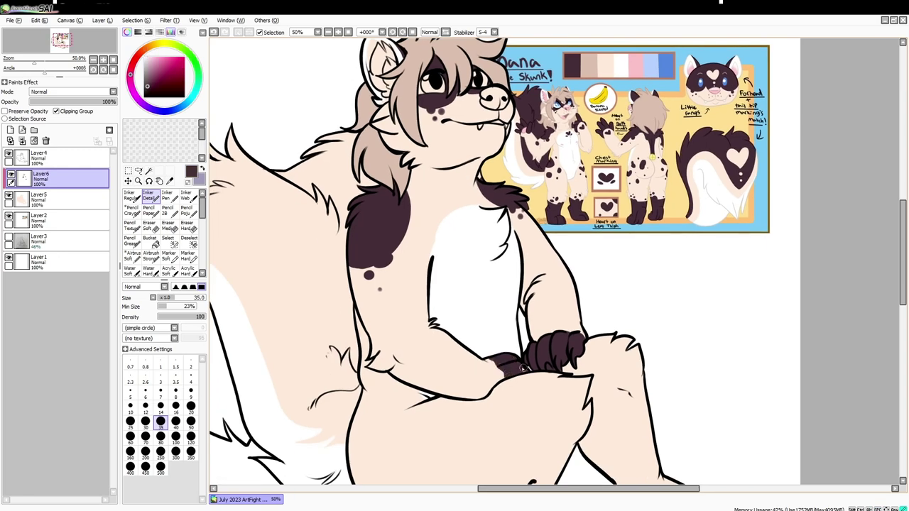
scroll(507, 314, up, 3)
scroll(481, 365, down, 1)
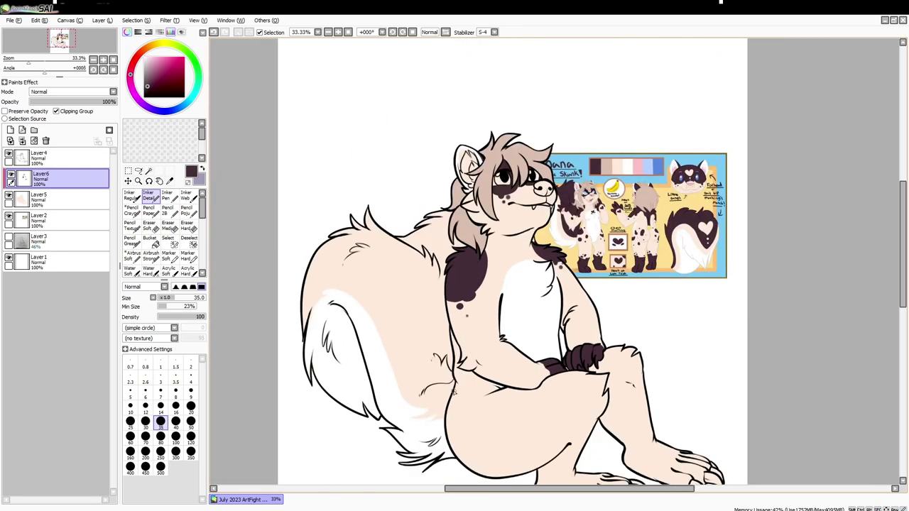
- Outline the lower edge of the dark marking on the tail, select the enclosed upper tail and back, and fill it dark brown
mouse_move(419, 376)
mouse_down()
mouse_move(313, 273)
mouse_move(302, 306)
mouse_up()
click(148, 171)
click(369, 284)
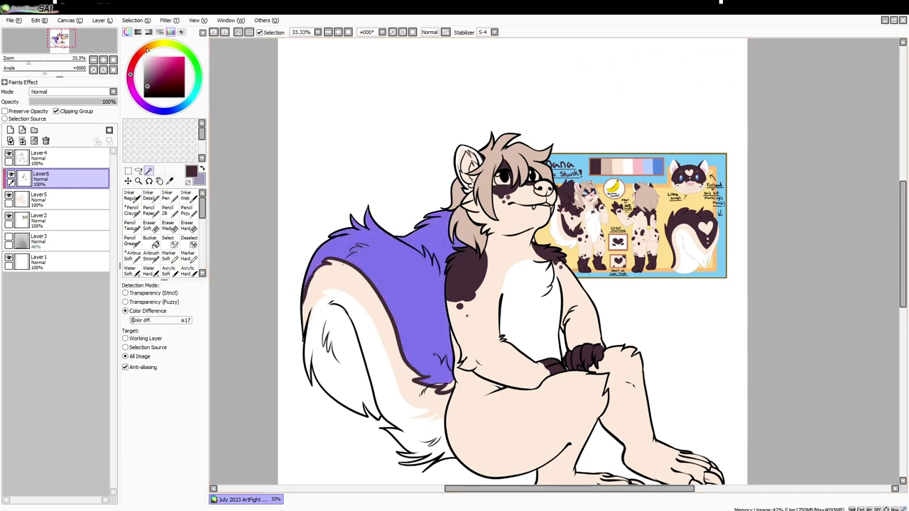
click(149, 195)
mouse_move(398, 213)
mouse_down()
mouse_move(341, 299)
mouse_move(426, 355)
mouse_up()
- Clean up the edges of the dark tail marking and give its lower border jagged dark brown fur tufts
scroll(419, 365, up, 3)
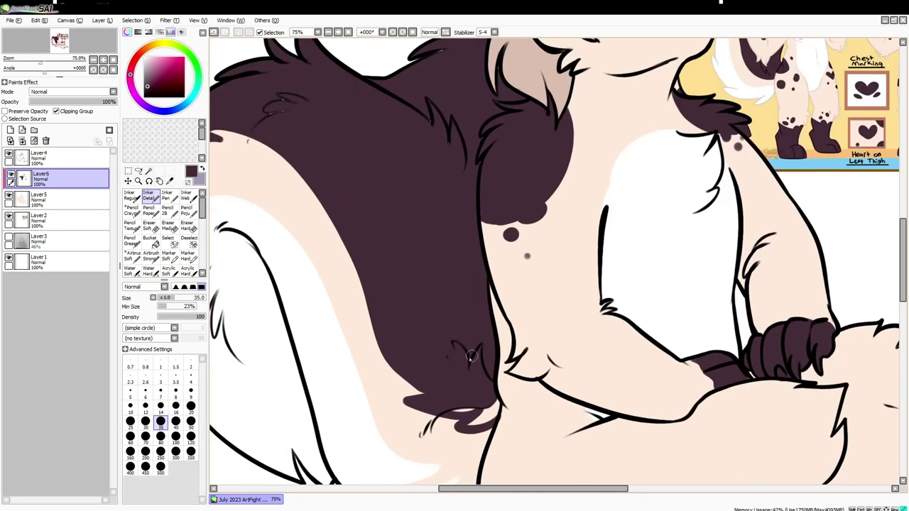
drag(495, 401, 469, 430)
drag(281, 120, 383, 245)
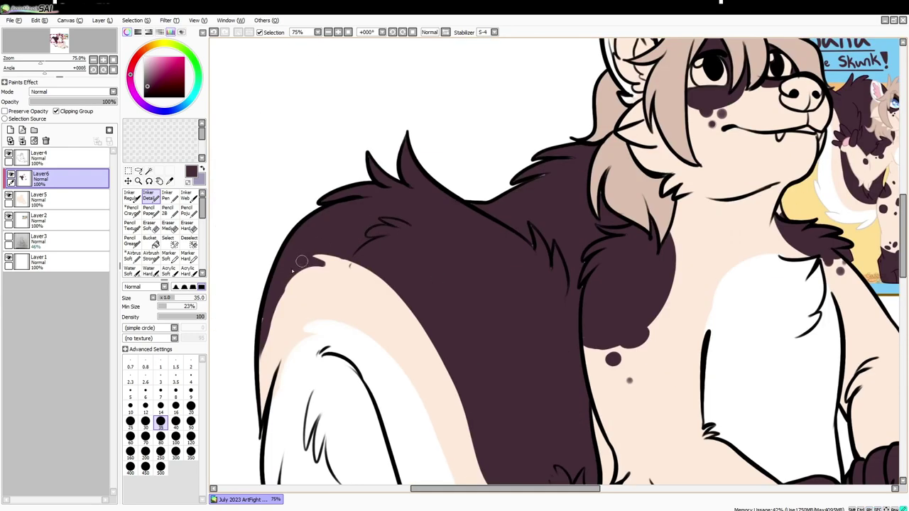
drag(301, 262, 267, 318)
scroll(288, 264, down, 3)
alt+click(455, 359)
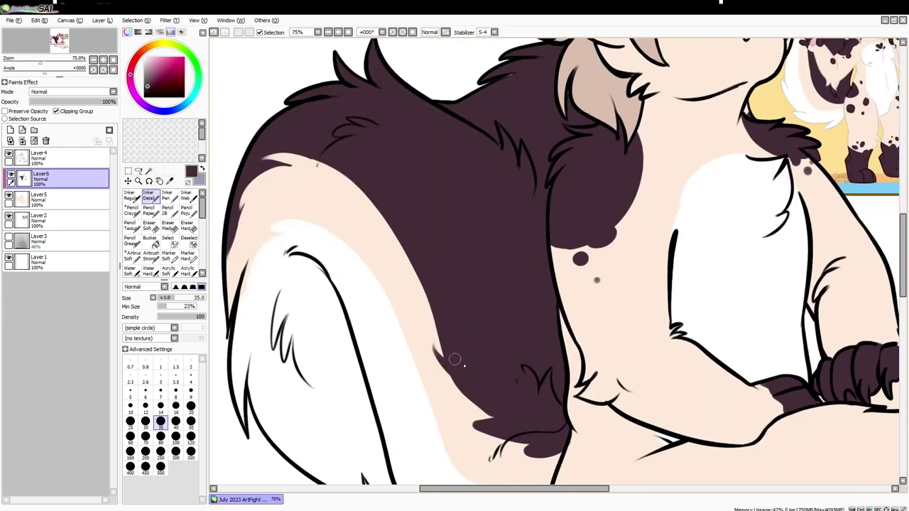
drag(508, 419, 465, 418)
- Paint white fur tufts from the tail's white area into the cream band, sampling colours from the canvas
drag(401, 390, 299, 216)
alt+click(299, 217)
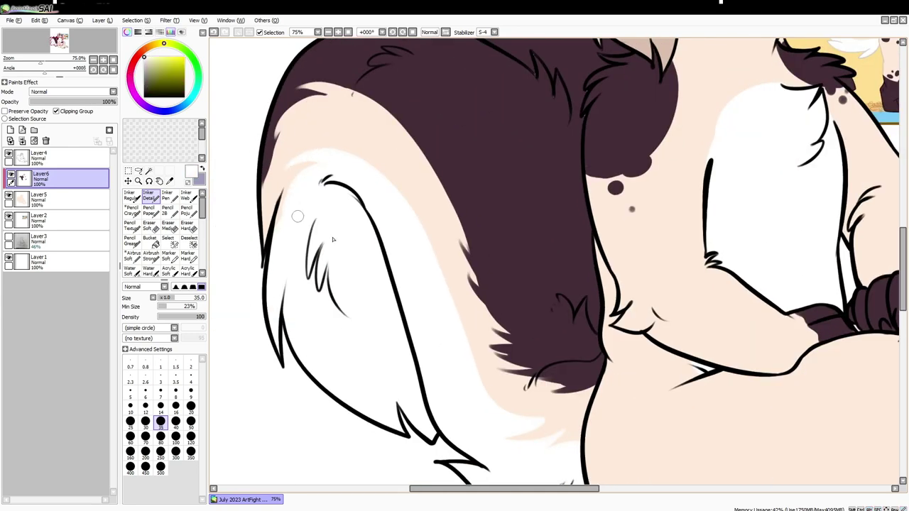
alt+click(430, 235)
drag(429, 236, 563, 347)
drag(476, 175, 454, 418)
alt+click(507, 211)
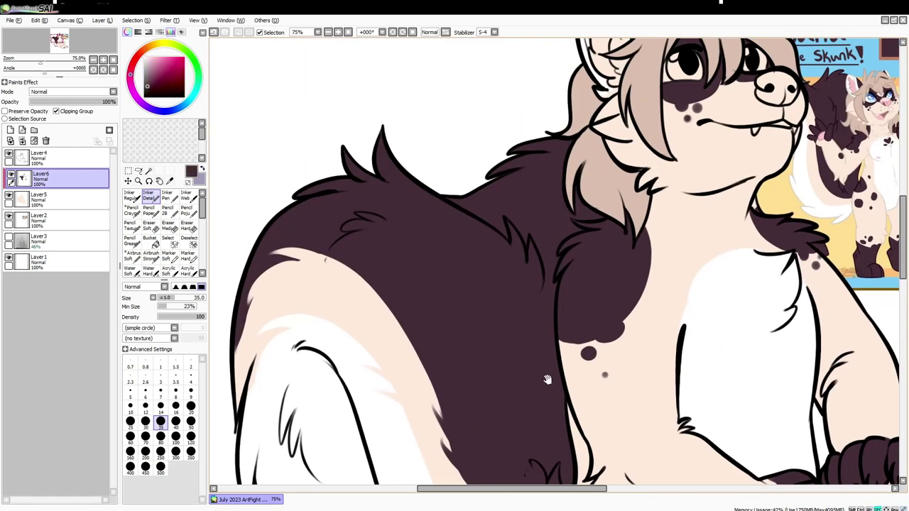
- Paint the dark brown chest heart with its surrounding small spots, and add round spots on both forearms with brush sizes 50 and 25
drag(546, 380, 522, 270)
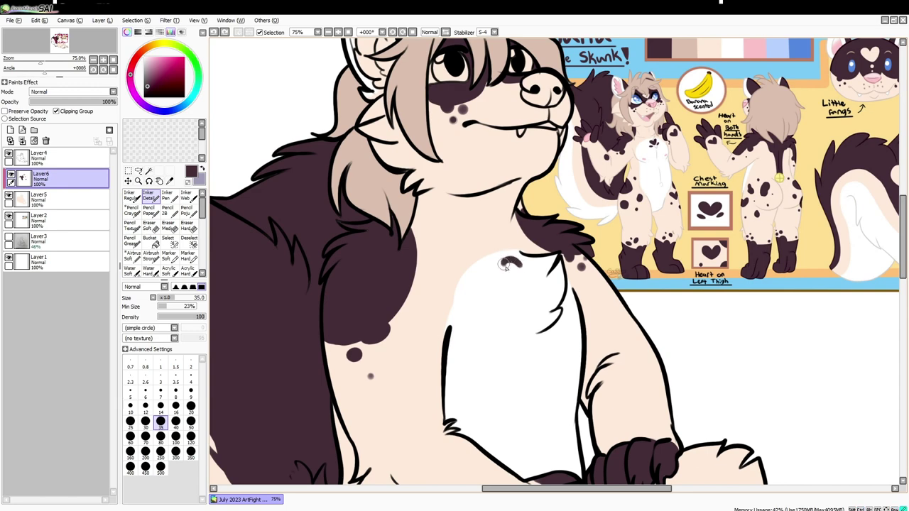
drag(618, 307, 410, 320)
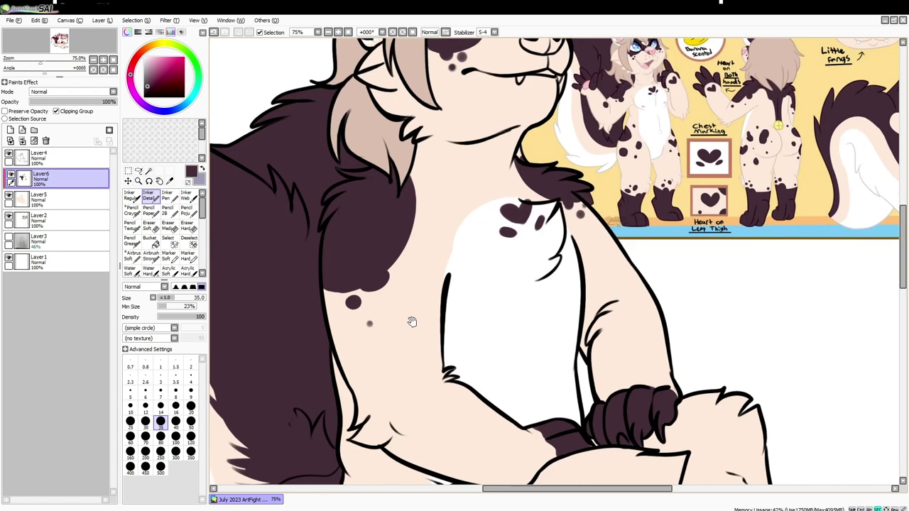
scroll(410, 320, down, 1)
key(bracketright)
key(bracketright)
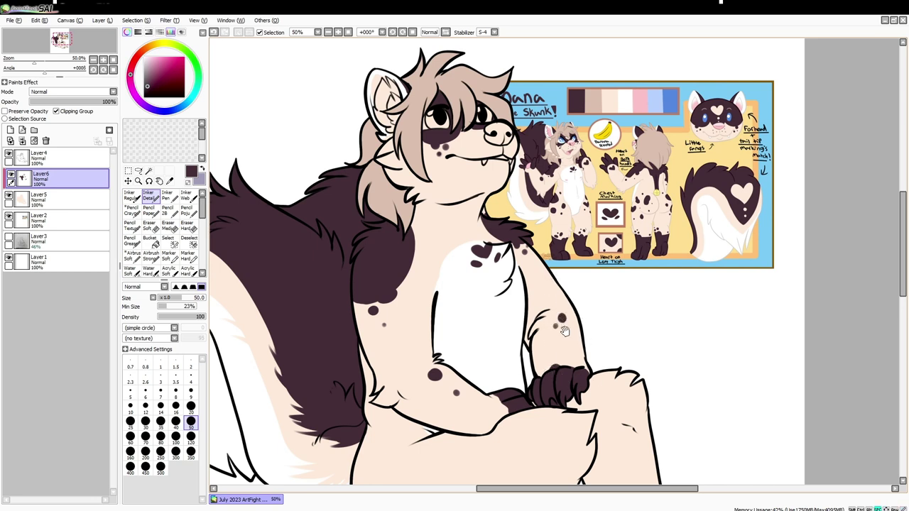
drag(486, 375, 488, 374)
key(bracketleft)
key(bracketleft)
key(bracketleft)
key(bracketleft)
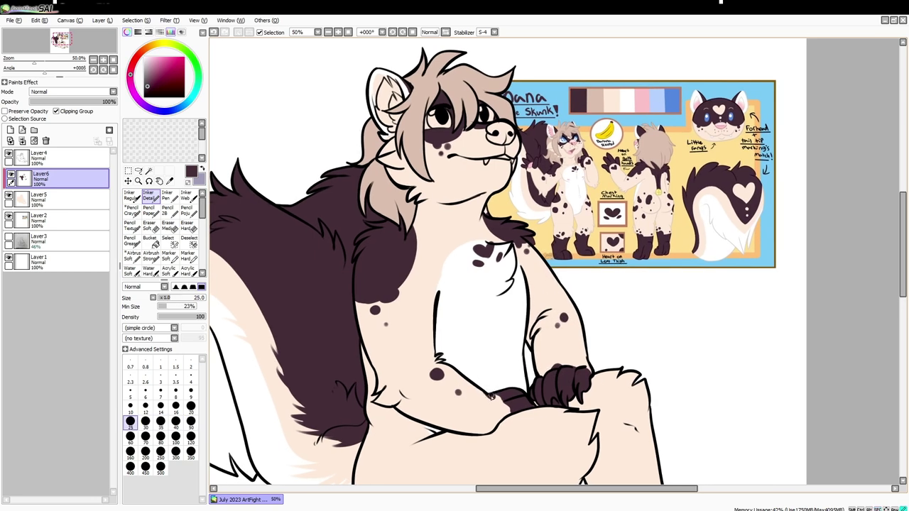
drag(561, 417, 562, 404)
- Paint the dark brown upper edges of the leg socks on both shins with small spots above them, using a size 40 brush
scroll(563, 403, down, 1)
scroll(562, 428, down, 1)
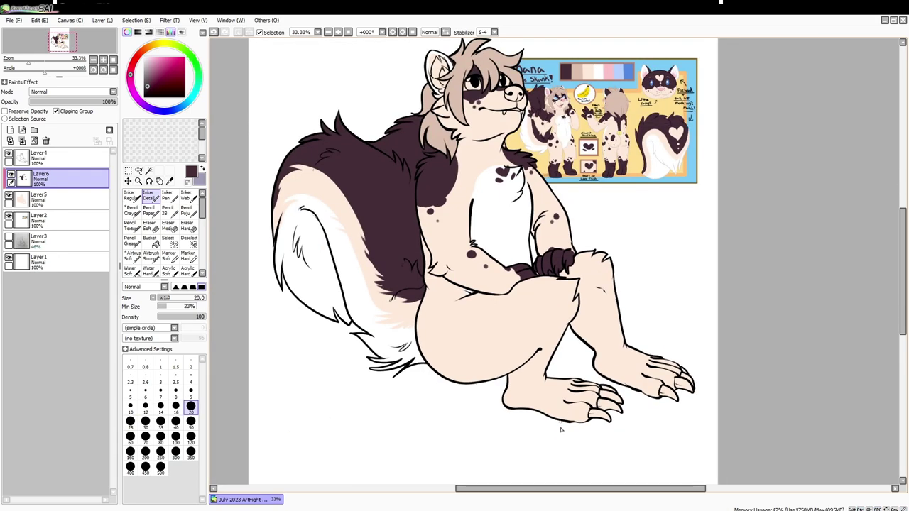
scroll(562, 428, up, 1)
key(bracketright)
key(bracketright)
key(bracketright)
key(bracketright)
mouse_move(589, 307)
mouse_down()
mouse_move(625, 302)
mouse_move(640, 270)
mouse_up()
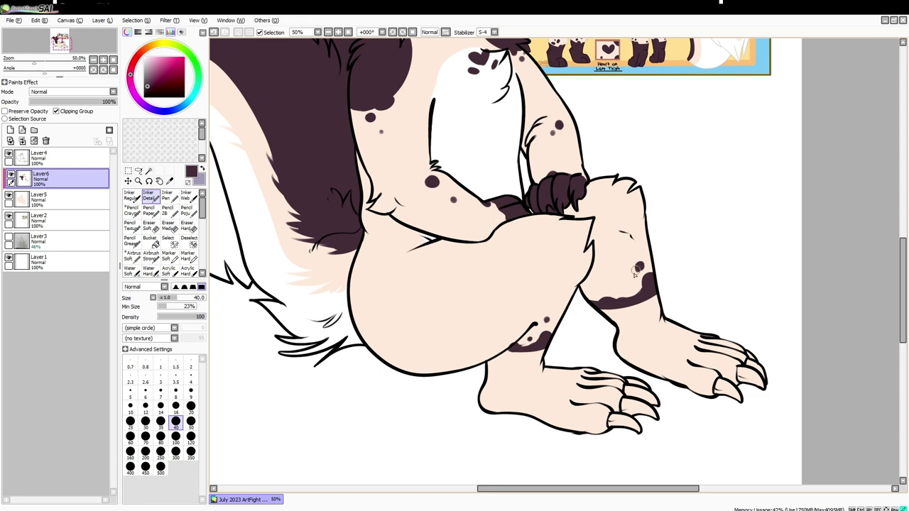
- Select both feet below the sock edges and fill them dark brown, then colour the claws to match
key(w)
click(488, 352)
key(ctrl+f)
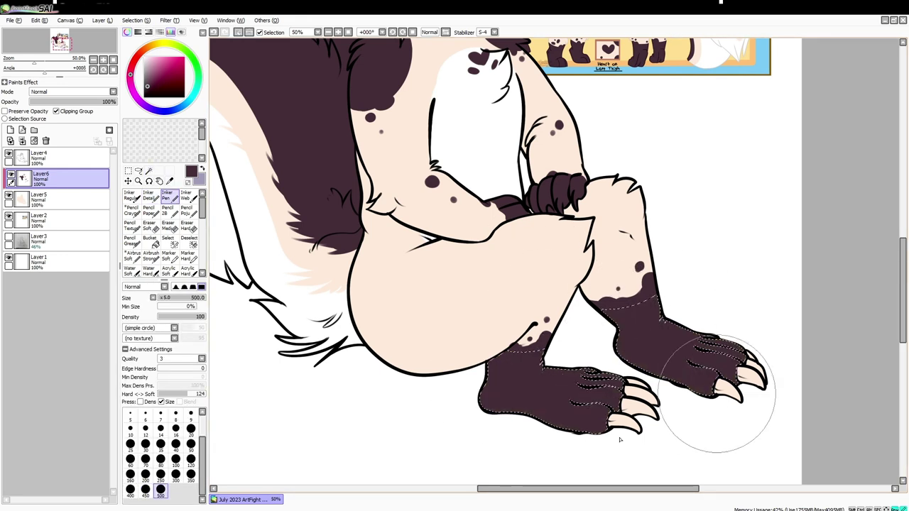
key(bracketright)
key(bracketright)
key(bracketright)
key(bracketright)
key(bracketright)
mouse_move(742, 359)
mouse_down()
mouse_move(767, 372)
mouse_move(629, 423)
mouse_up()
- Paint large and small dark brown spots across the near hip and thigh with a size 40 brush
key(bracketleft)
key(bracketleft)
key(bracketleft)
key(bracketleft)
key(bracketleft)
drag(534, 245, 436, 376)
drag(391, 321, 389, 351)
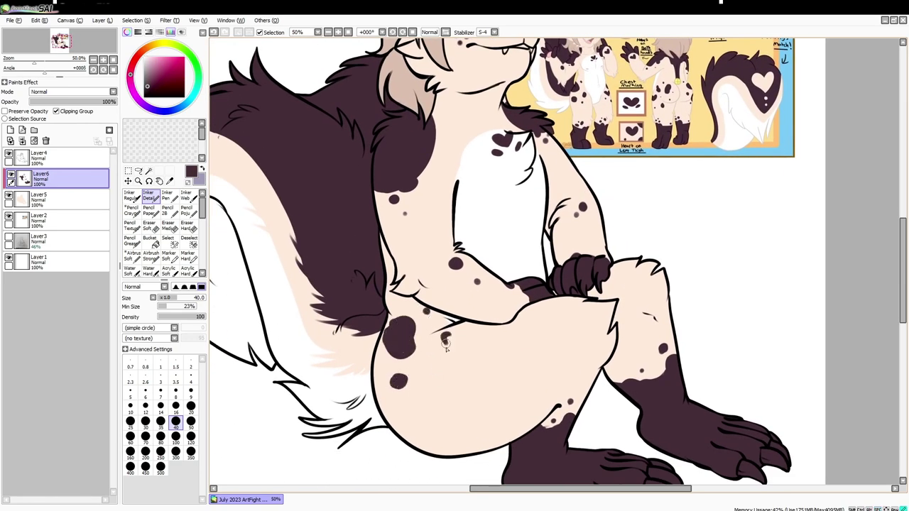
scroll(557, 323, down, 2)
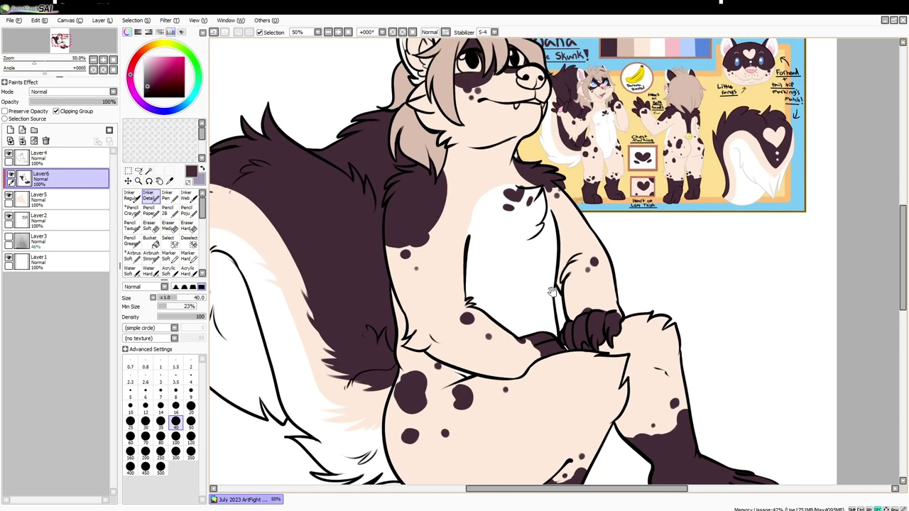
- Merge the dark markings layer down into the base colour layer and colour the nose pink
scroll(544, 294, up, 4)
scroll(518, 237, down, 2)
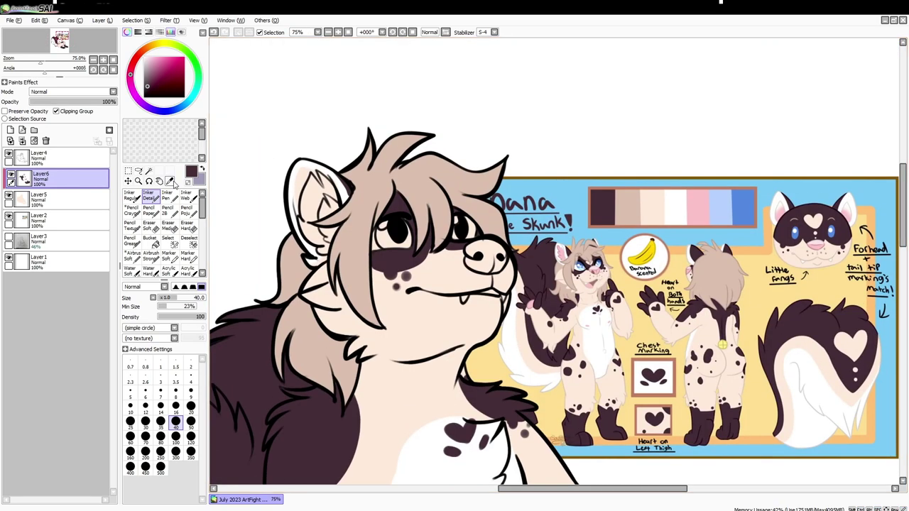
key(ctrl+e)
alt+click(516, 290)
scroll(516, 290, up, 1)
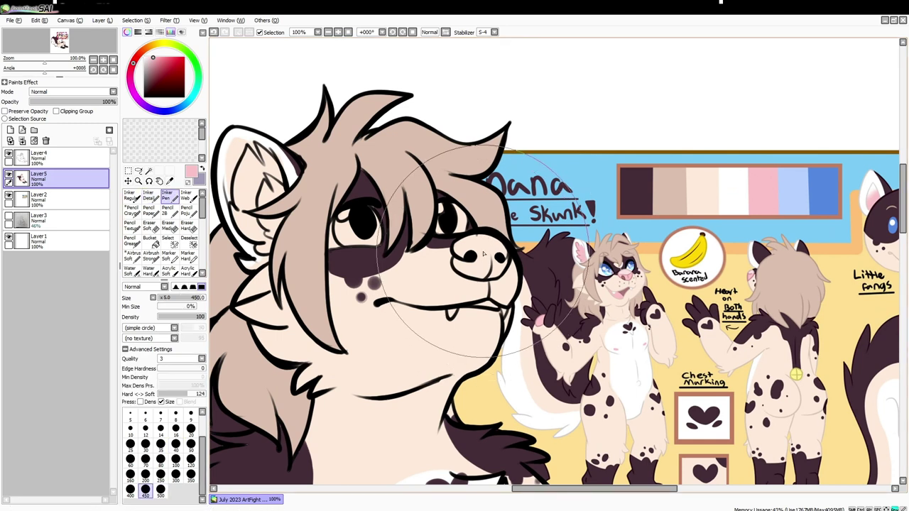
mouse_move(461, 245)
mouse_down()
mouse_move(498, 260)
mouse_move(490, 267)
mouse_up()
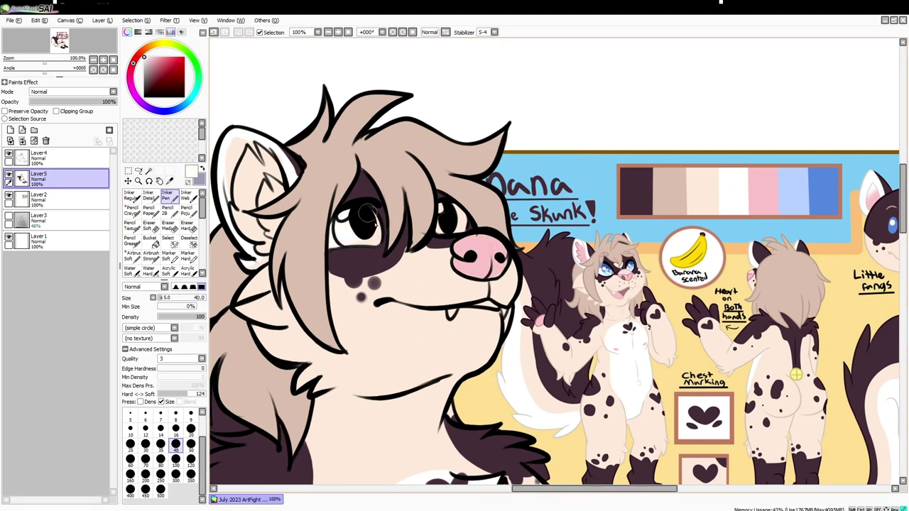
- Paint the whites of both eyes and the fangs white, reducing the brush from size 40 to 25
key(bracketleft)
key(bracketleft)
key(bracketleft)
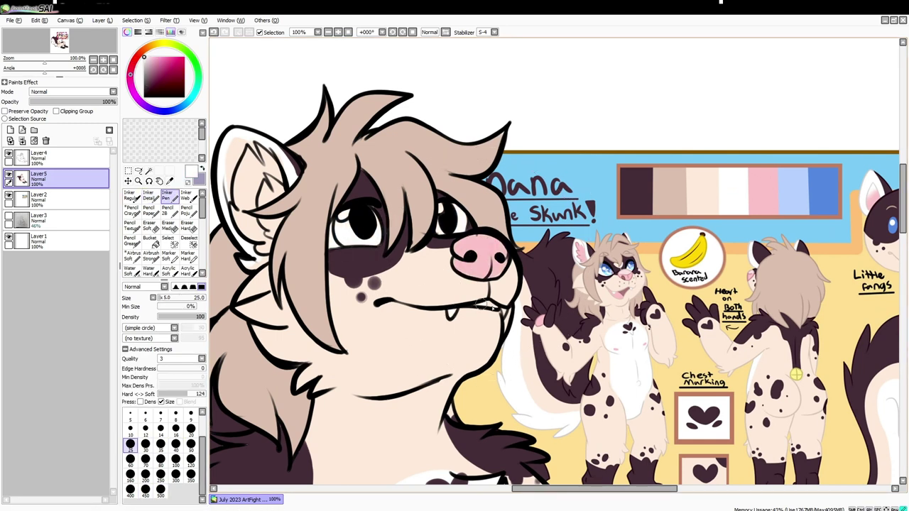
- Sample the blue from the reference sheet and paint the irises of both eyes
scroll(551, 291, down, 1)
alt+click(603, 269)
scroll(426, 249, up, 1)
drag(335, 236, 351, 229)
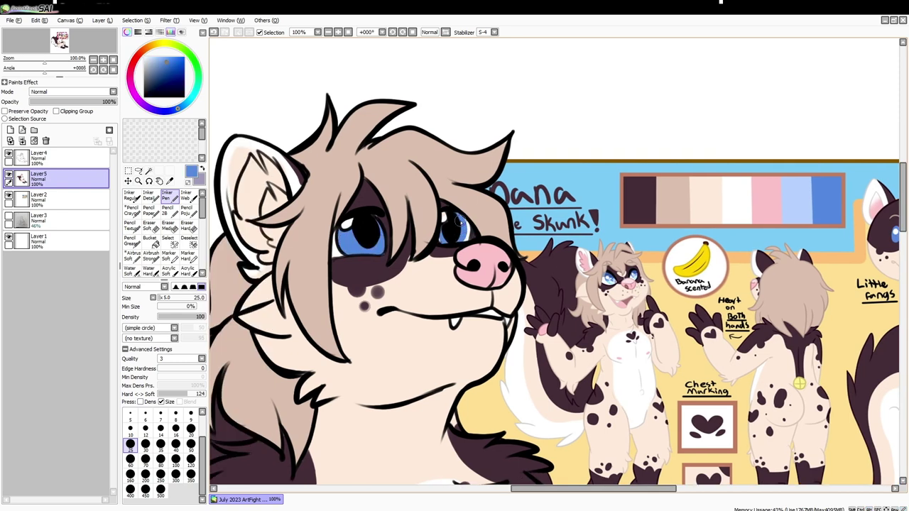
- Select the inner ear and fill it with the nose's pink, using a size 200 brush
key(e)
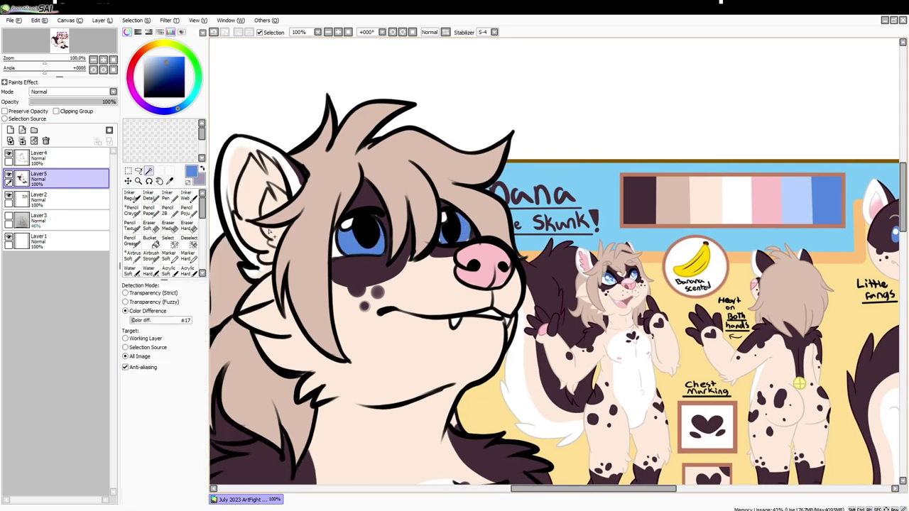
drag(252, 170, 273, 234)
key(bracketright)
key(bracketright)
key(bracketright)
key(bracketright)
key(bracketright)
key(bracketright)
key(bracketright)
key(bracketright)
key(bracketright)
key(bracketright)
key(bracketright)
mouse_move(262, 185)
mouse_down()
mouse_move(284, 294)
mouse_move(277, 270)
mouse_up()
alt+click(488, 266)
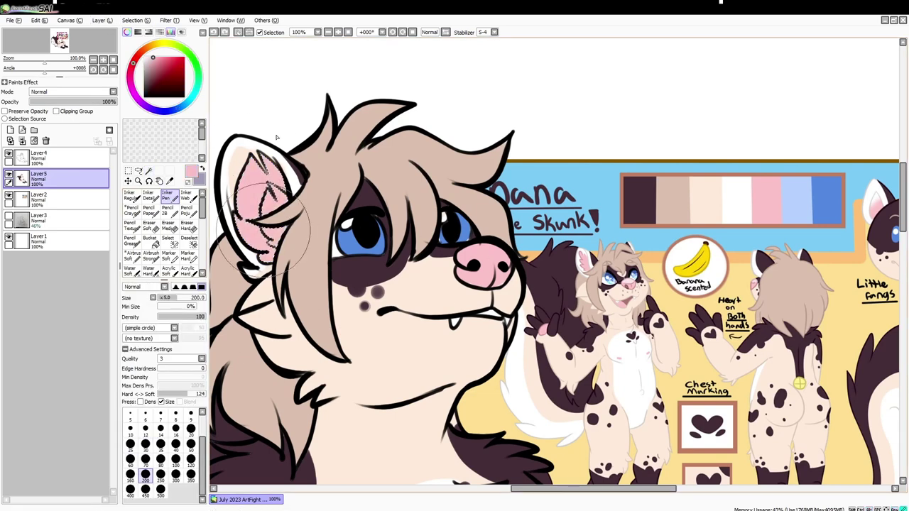
- Add a layer above the flat colours, set it to Multiply with Clipping Group on, and choose the greyish purple for shading
drag(500, 415, 440, 368)
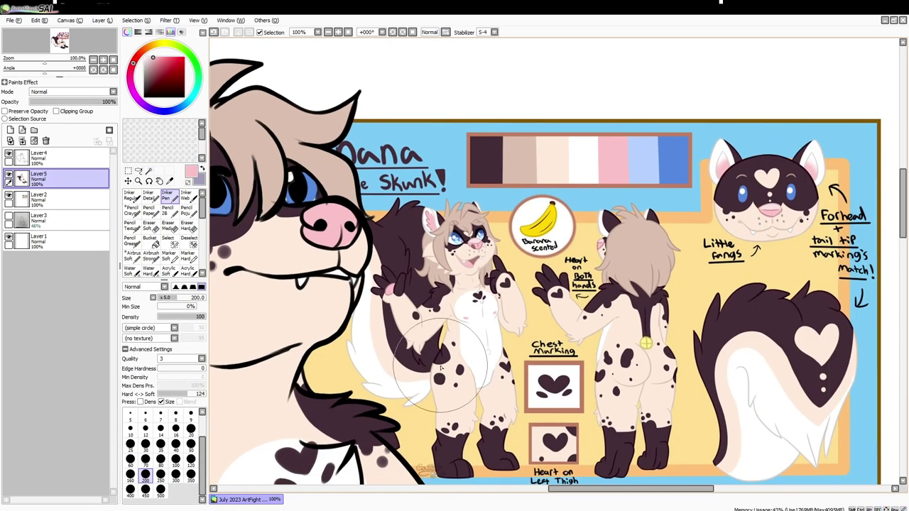
scroll(441, 367, down, 3)
drag(375, 509, 454, 331)
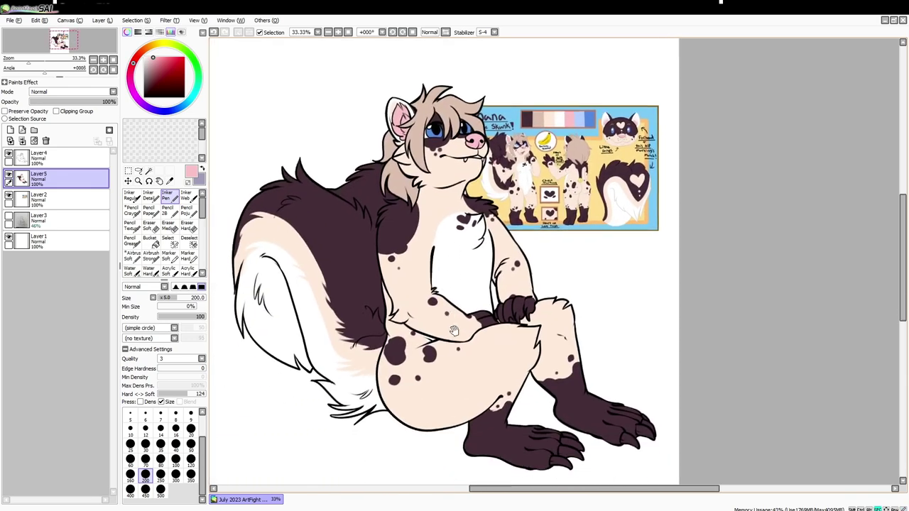
click(10, 130)
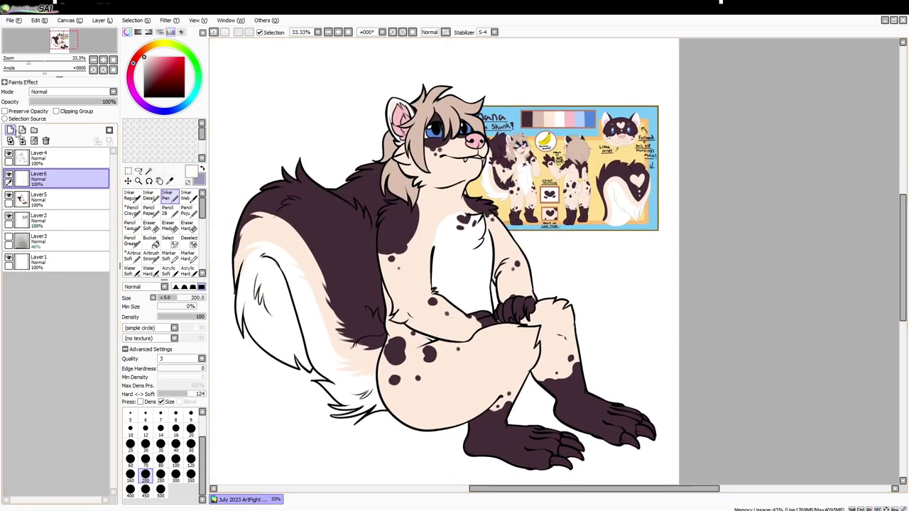
click(71, 91)
click(71, 112)
click(55, 112)
click(198, 178)
click(149, 197)
- Shade beneath the jaw, the cheek fur and the hair behind the neck in greyish purple with a size 50 brush
scroll(448, 128, up, 3)
mouse_move(497, 277)
mouse_down()
mouse_move(398, 255)
mouse_move(497, 263)
mouse_move(407, 267)
mouse_move(333, 202)
mouse_up()
key(bracketleft)
key(bracketleft)
key(bracketleft)
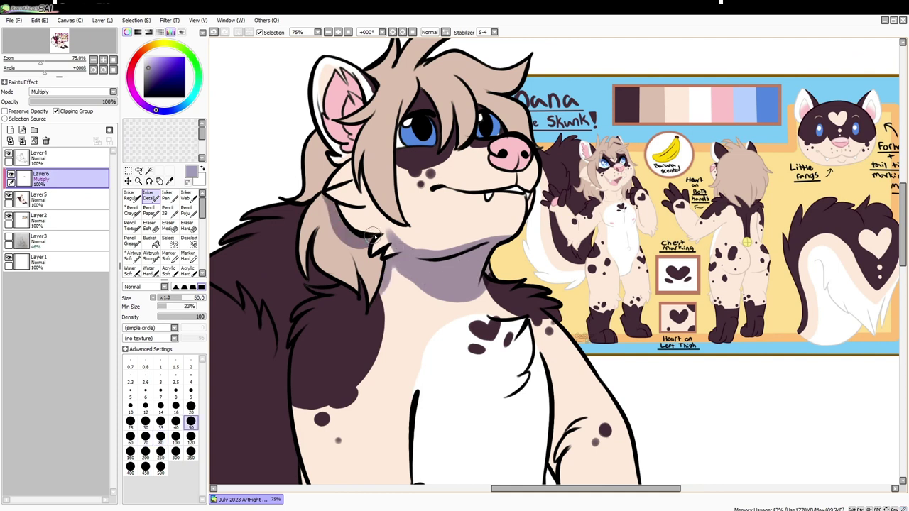
drag(369, 234, 355, 298)
mouse_move(305, 262)
mouse_down()
mouse_move(317, 205)
mouse_move(313, 156)
mouse_move(367, 208)
mouse_up()
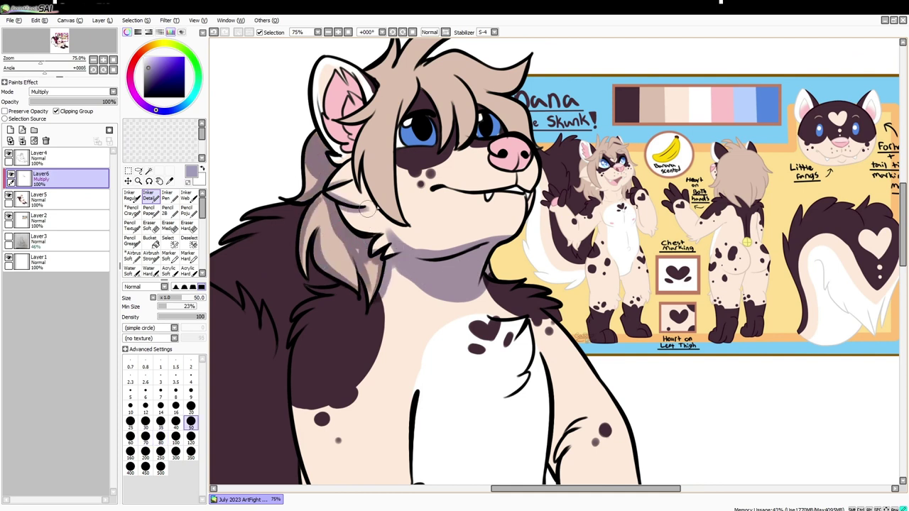
- Shade the ear, the nose and the strands of the fringe in greyish purple, reducing the brush to size 35
drag(361, 172, 352, 132)
drag(377, 93, 365, 141)
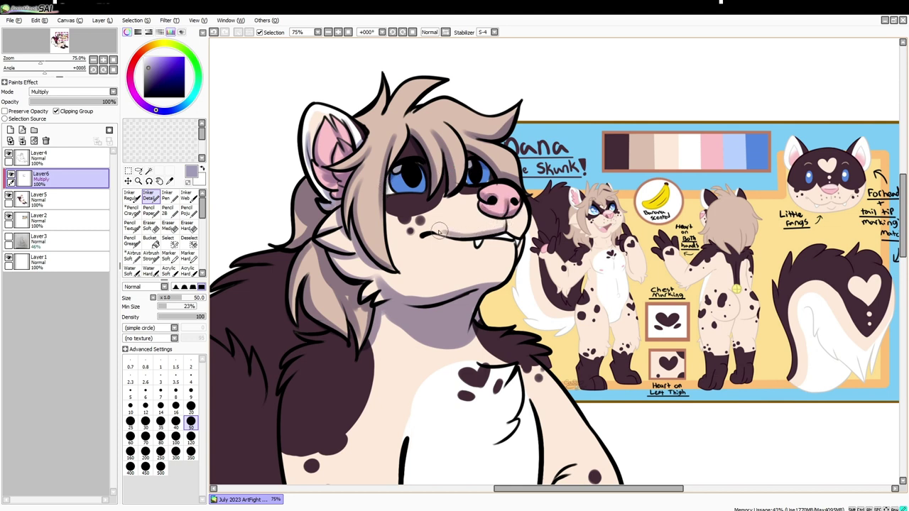
key(bracketleft)
key(bracketleft)
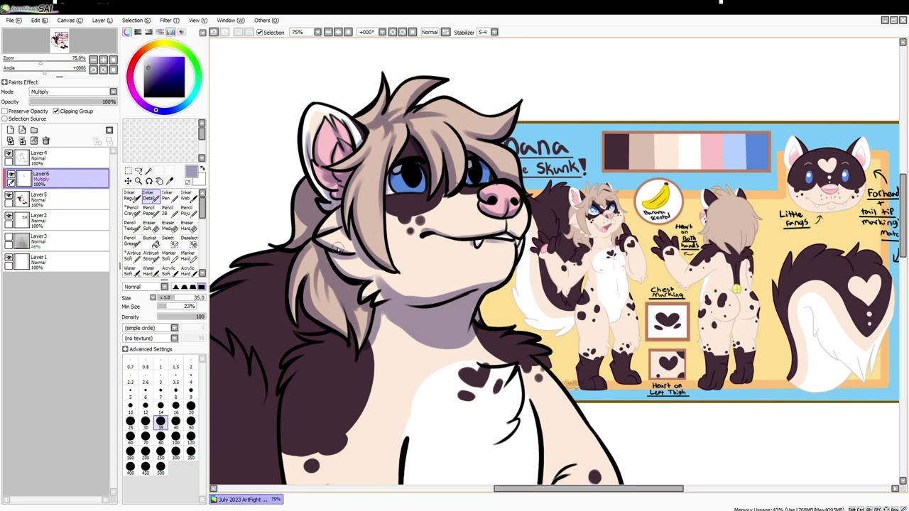
- Cover the whole tail with the greyish purple shade, using a selection to fill its remaining areas
scroll(390, 192, down, 2)
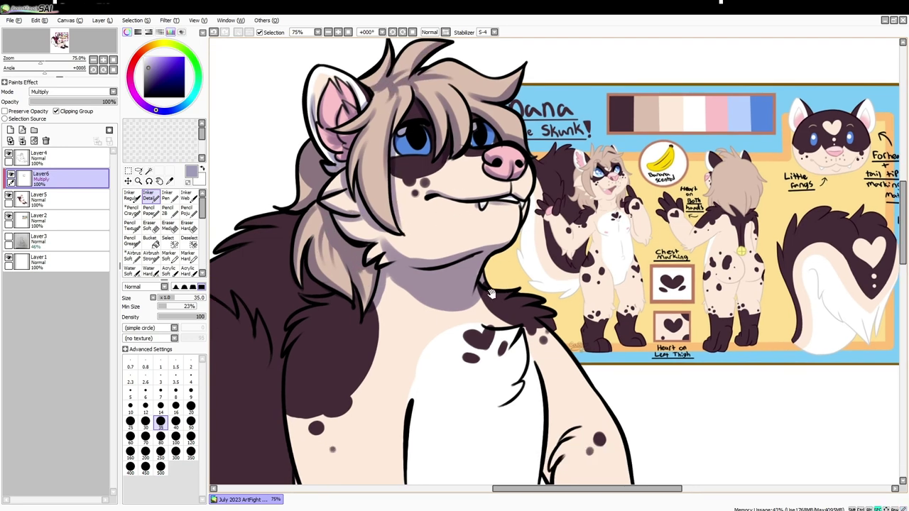
scroll(358, 269, down, 1)
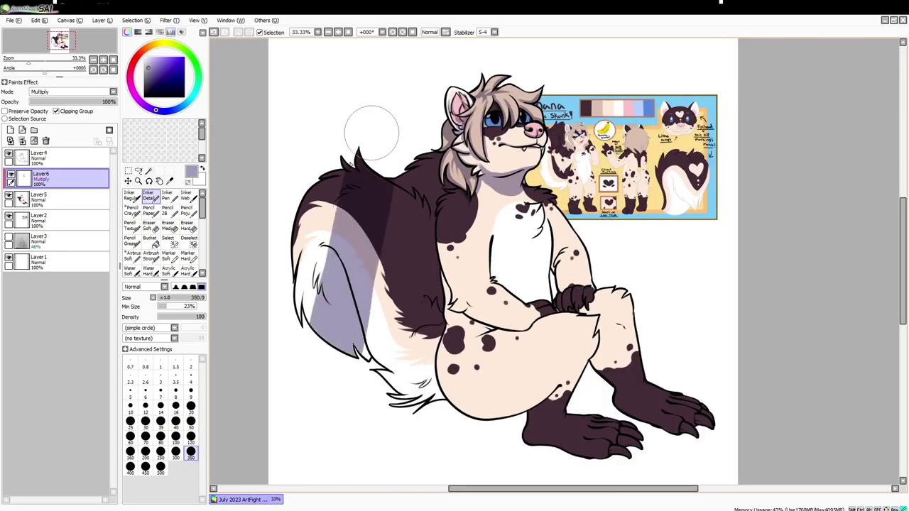
click(149, 171)
click(274, 204)
click(165, 196)
mouse_move(383, 234)
mouse_down()
mouse_move(395, 209)
mouse_move(406, 211)
mouse_up()
- Fade the shade along the light inner stripe of the tail with the Eraser Soft brush
scroll(383, 234, up, 1)
scroll(383, 234, down, 1)
click(150, 226)
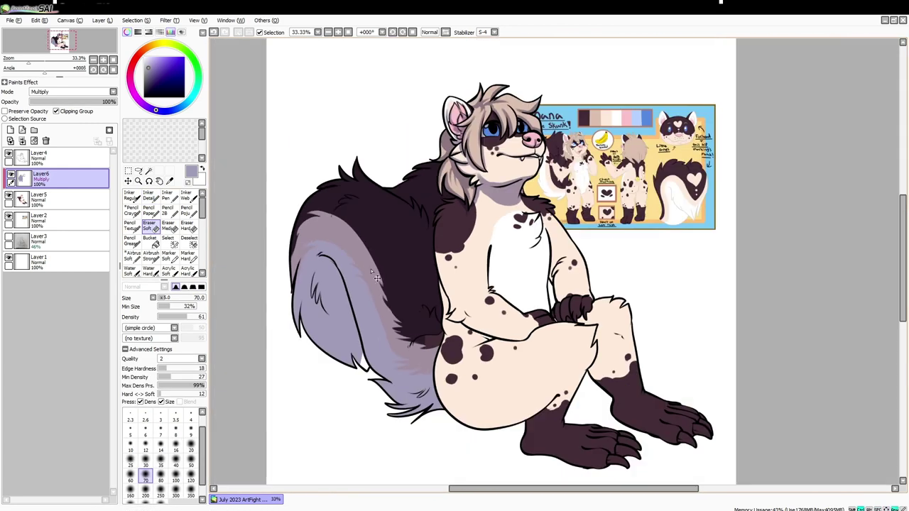
mouse_move(334, 210)
mouse_down()
mouse_move(359, 213)
mouse_move(371, 242)
mouse_up()
- Shade the near arm's edges, the hip and the underside of the thigh in greyish purple with a size 60 Inker Detail brush
click(149, 196)
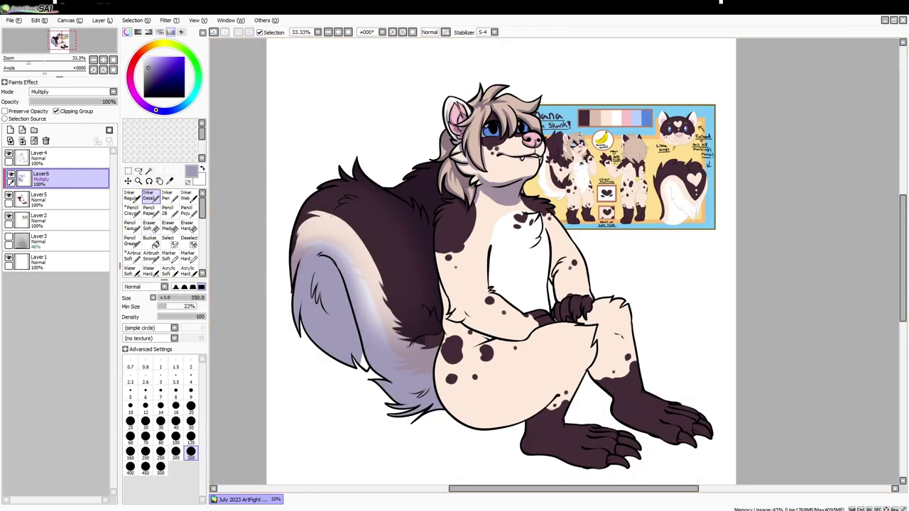
scroll(462, 282, up, 3)
key(bracketright)
key(bracketright)
key(bracketright)
key(bracketright)
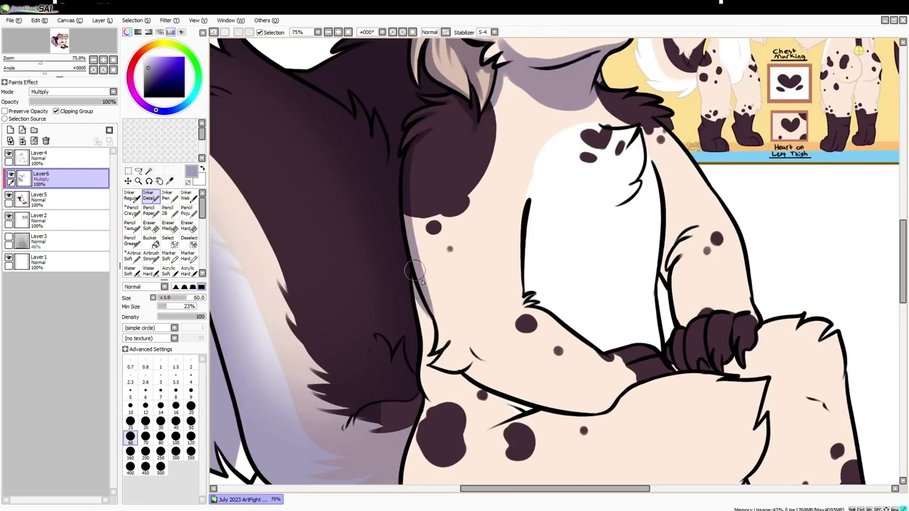
mouse_move(506, 416)
mouse_down()
mouse_move(491, 334)
mouse_move(409, 384)
mouse_move(497, 320)
mouse_move(405, 355)
mouse_move(454, 334)
mouse_up()
drag(488, 339, 488, 211)
mouse_move(401, 313)
mouse_down()
mouse_move(519, 408)
mouse_move(675, 319)
mouse_up()
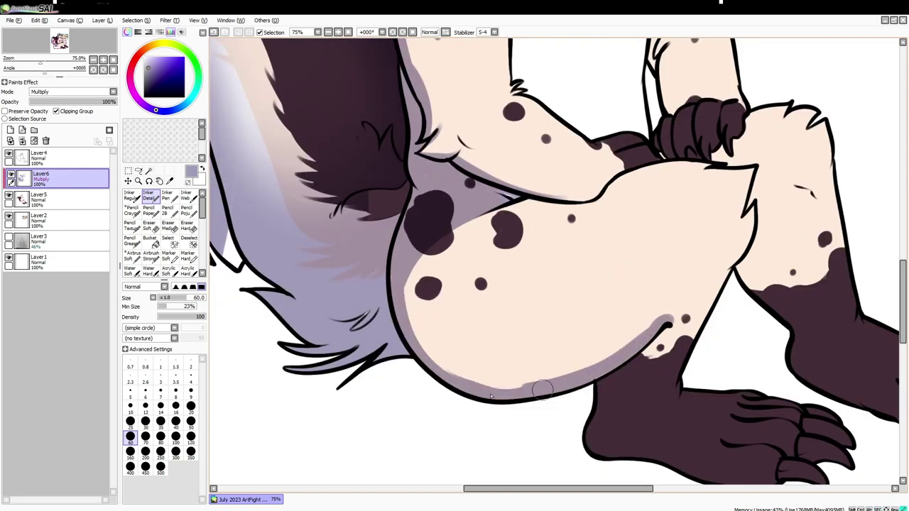
- Shade the near knee's fur tuft, the near ankle and the undersides of both feet in greyish purple
mouse_move(742, 214)
mouse_down()
mouse_move(529, 242)
mouse_move(490, 213)
mouse_move(514, 245)
mouse_up()
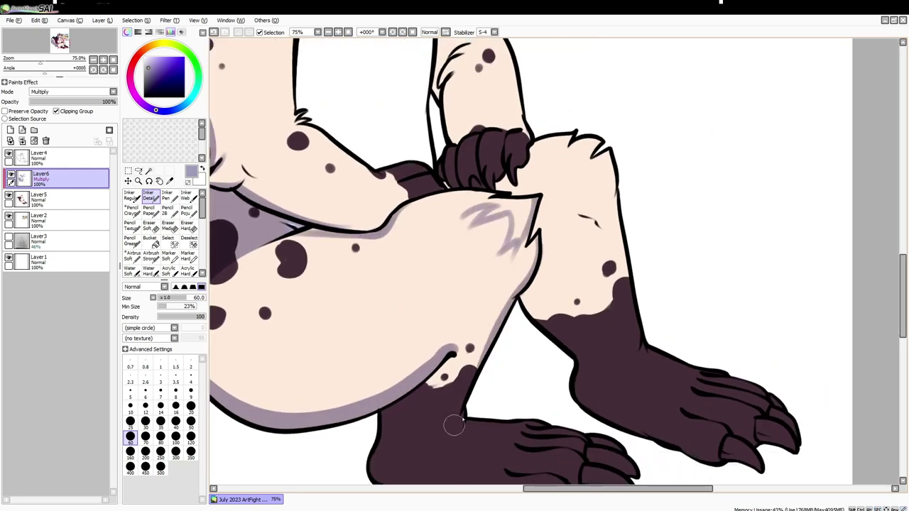
drag(450, 426, 458, 375)
drag(497, 298, 409, 355)
drag(483, 327, 394, 373)
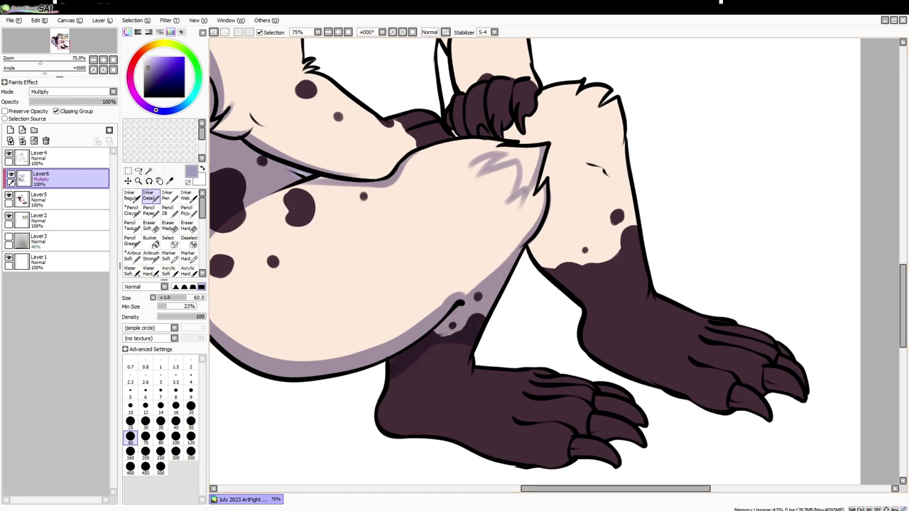
mouse_move(398, 426)
mouse_down()
mouse_move(402, 383)
mouse_move(637, 425)
mouse_move(561, 361)
mouse_up()
mouse_move(595, 269)
mouse_down()
mouse_move(517, 284)
mouse_move(713, 398)
mouse_up()
drag(639, 320, 625, 344)
- Shade the far knee's fur tuft and the part of the shin behind the near knee in greyish purple
mouse_move(497, 256)
mouse_down()
mouse_move(486, 290)
mouse_move(451, 261)
mouse_up()
mouse_move(532, 107)
mouse_down()
mouse_move(472, 122)
mouse_move(496, 149)
mouse_up()
drag(448, 125, 501, 199)
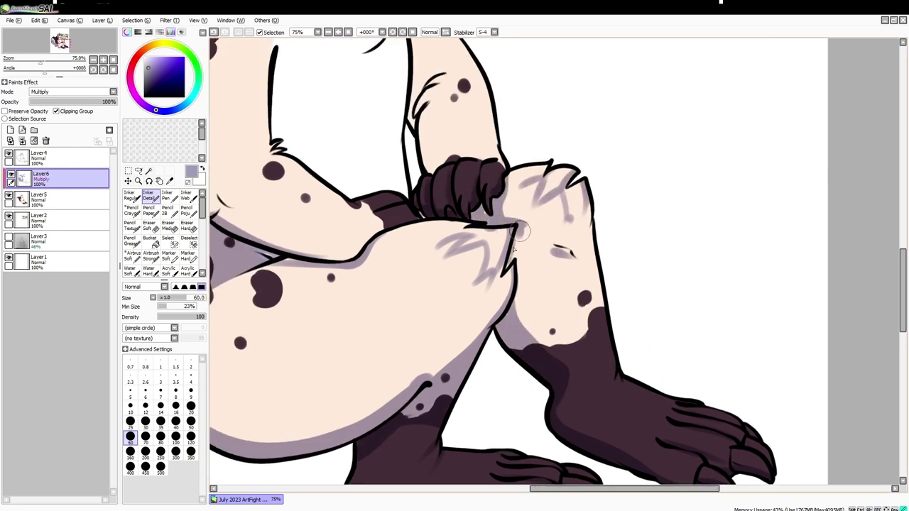
drag(516, 246, 536, 347)
mouse_move(498, 213)
mouse_down()
mouse_move(500, 245)
mouse_move(434, 256)
mouse_up()
mouse_move(461, 177)
mouse_down()
mouse_move(449, 103)
mouse_move(509, 166)
mouse_move(438, 121)
mouse_move(503, 167)
mouse_move(451, 175)
mouse_move(463, 149)
mouse_up()
- Shade the far upper arm, the edges of the belly and the chest tuft in greyish purple
drag(497, 181, 543, 284)
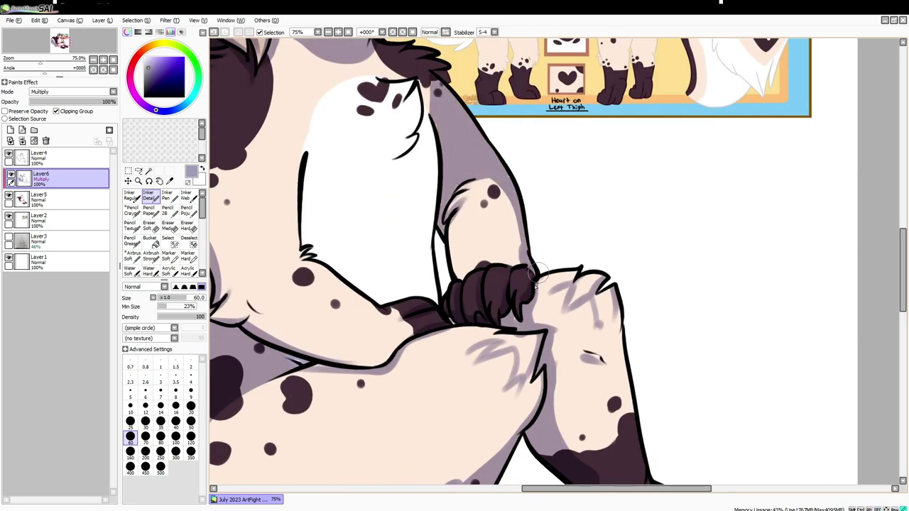
mouse_move(455, 216)
mouse_down()
mouse_move(466, 278)
mouse_move(490, 239)
mouse_up()
drag(460, 78, 465, 263)
drag(468, 252, 408, 273)
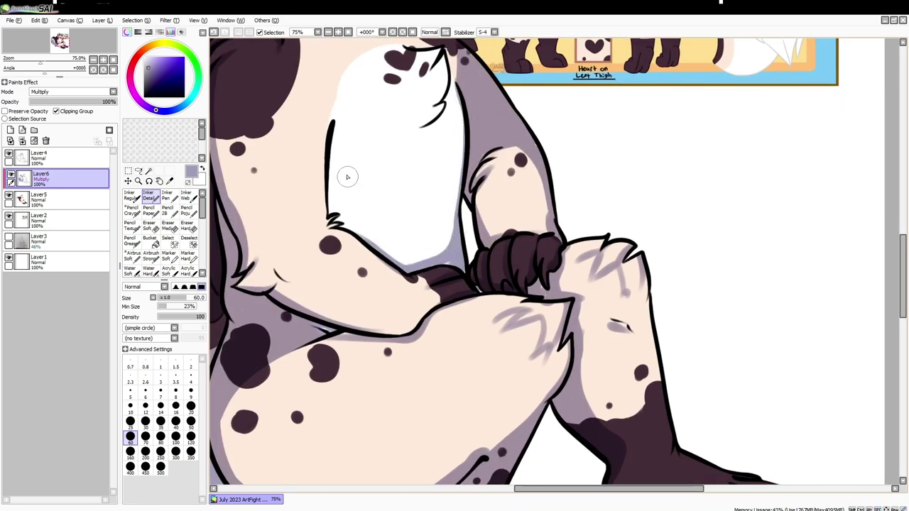
drag(380, 99, 478, 364)
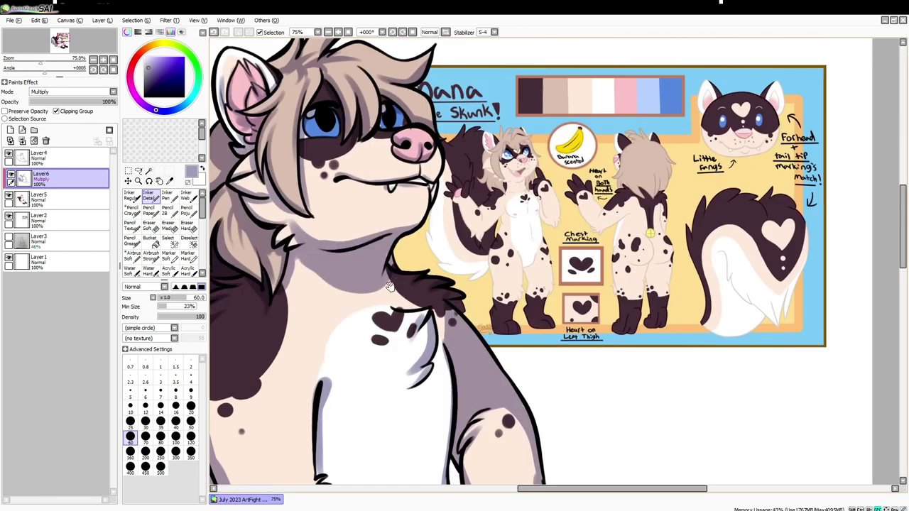
- Soften the shading on the neck, jaw and head with the Blend Clean brush, reducing it from size 70 to 35
scroll(418, 228, down, 3)
scroll(163, 235, down, 3)
click(186, 229)
scroll(417, 227, up, 3)
scroll(417, 228, down, 3)
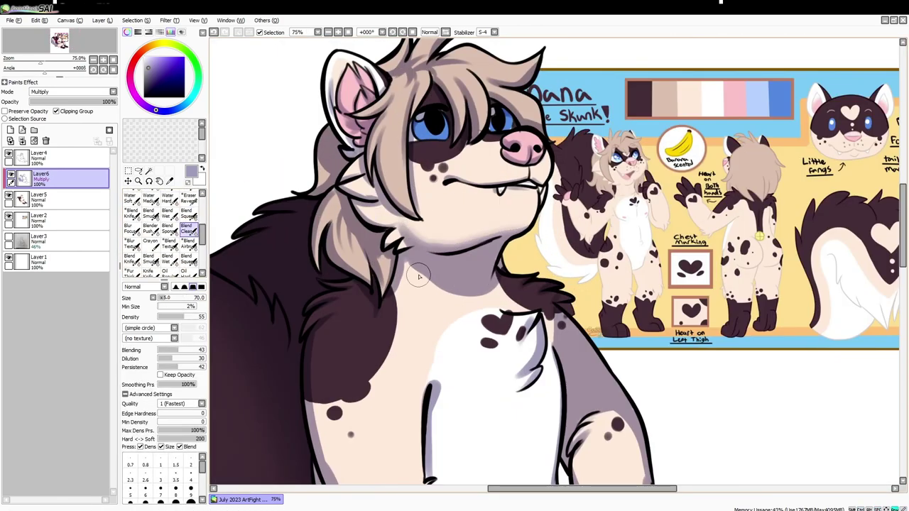
scroll(350, 230, up, 3)
key(bracketleft)
key(bracketleft)
scroll(374, 254, up, 2)
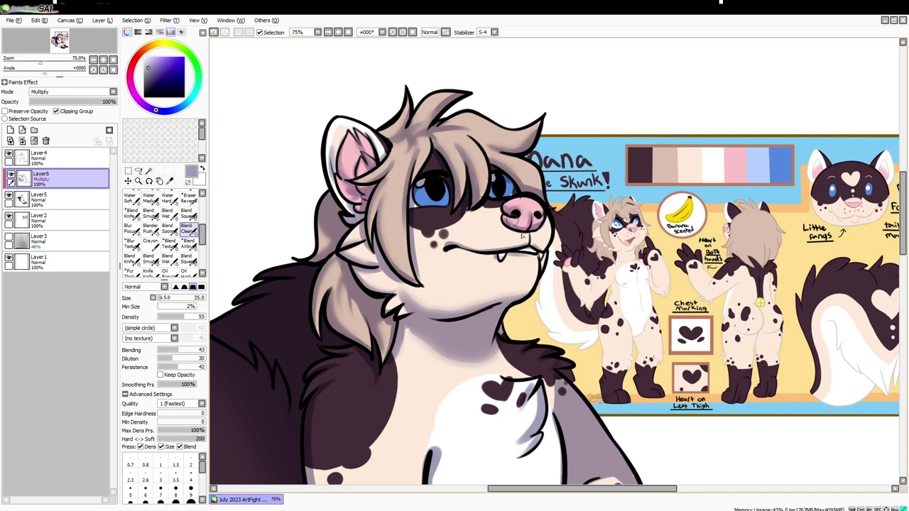
- Blend the shading on both arms and along the thigh with the Blend Clean brush at sizes 50 and 70
scroll(473, 247, down, 8)
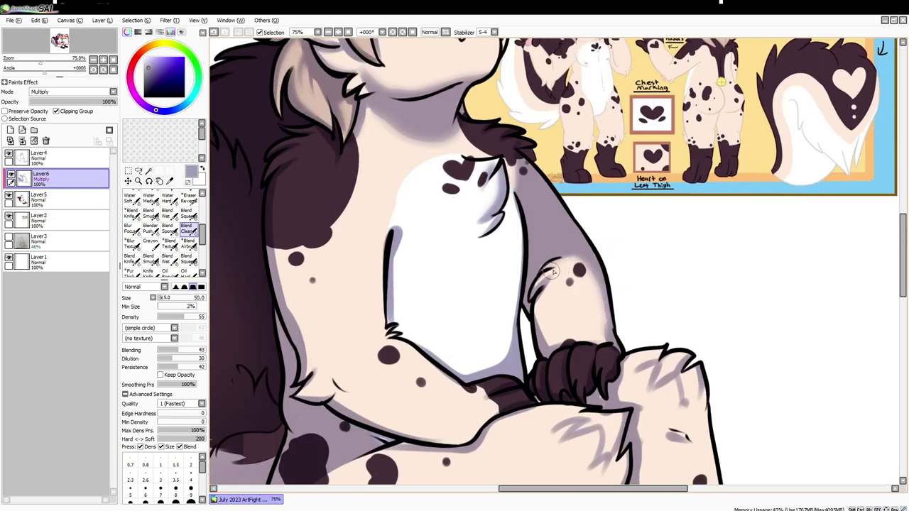
scroll(405, 360, down, 3)
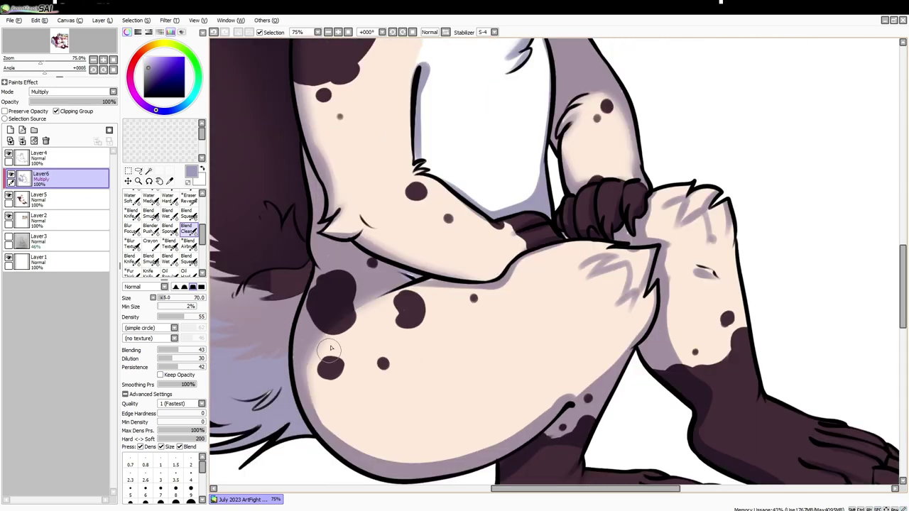
key(bracketright)
key(bracketright)
key(bracketright)
key(bracketright)
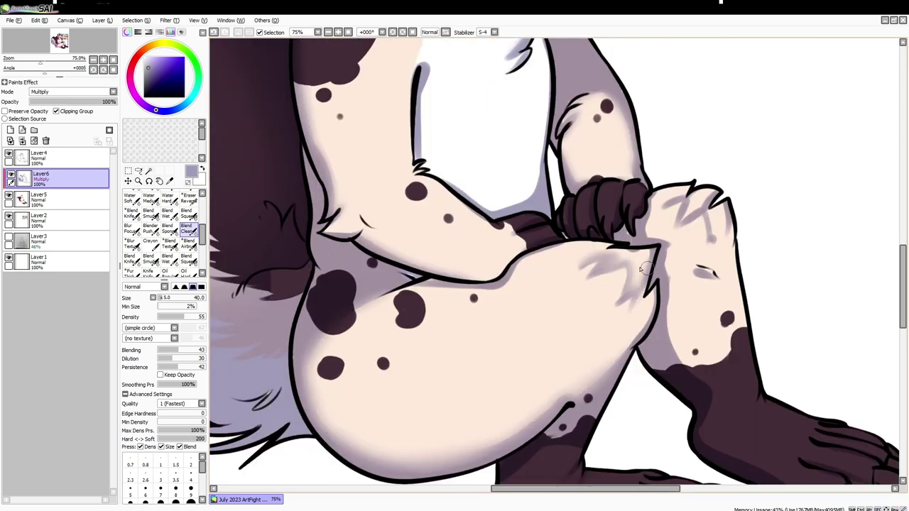
- Blend the shading on the knee tufts at size 35, and on the lower legs, feet and belly at size 70
scroll(455, 277, up, 3)
scroll(373, 205, up, 2)
scroll(546, 263, down, 3)
key(bracketleft)
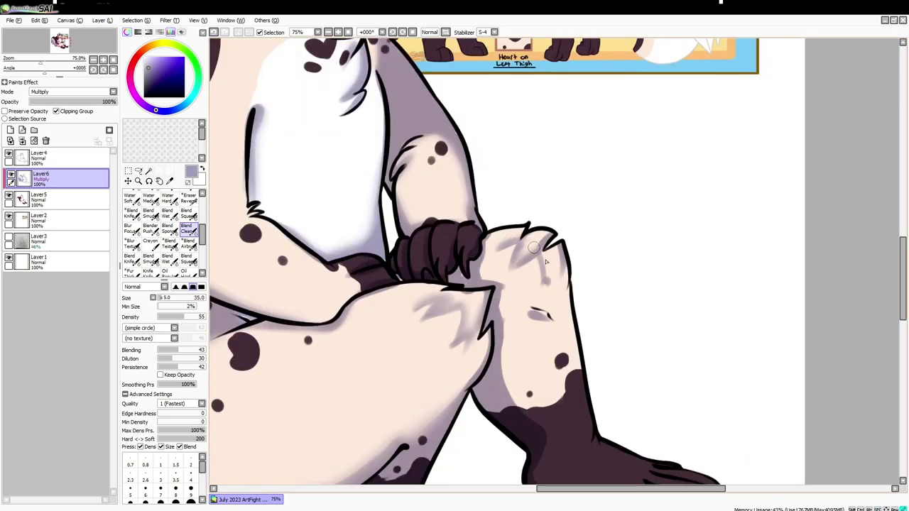
key(bracketright)
key(bracketright)
key(bracketright)
key(bracketright)
key(bracketright)
scroll(497, 270, down, 3)
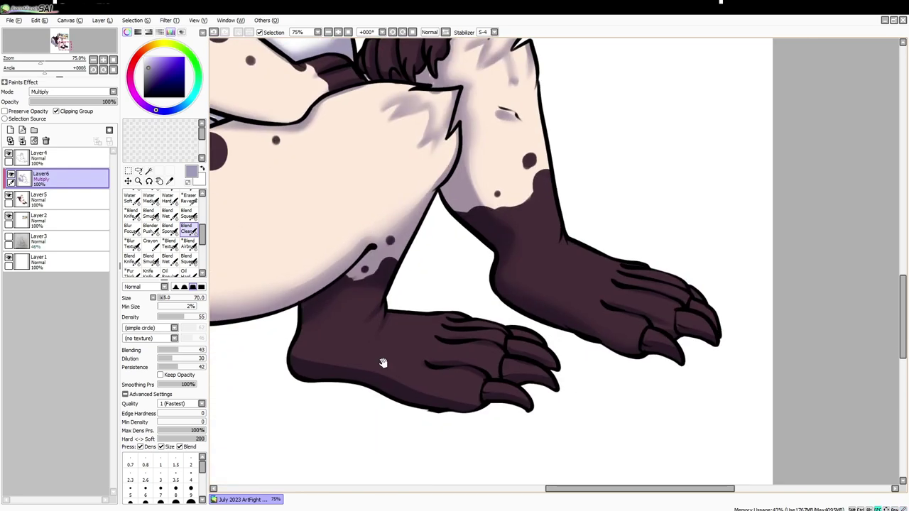
scroll(426, 253, up, 5)
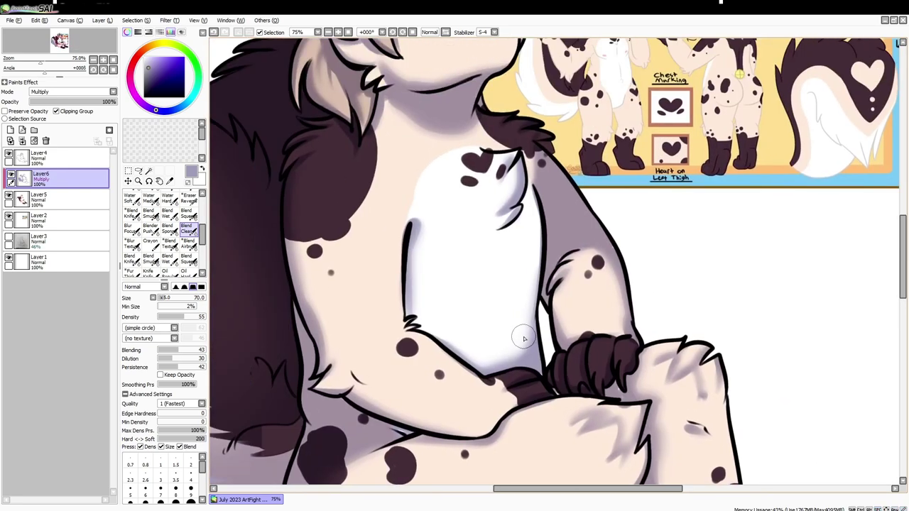
- Add another Multiply layer with Clipping Group on and deepen the body's shadows with a size 300 Airbrush Soft
scroll(426, 253, down, 3)
click(11, 130)
scroll(140, 239, up, 2)
click(131, 256)
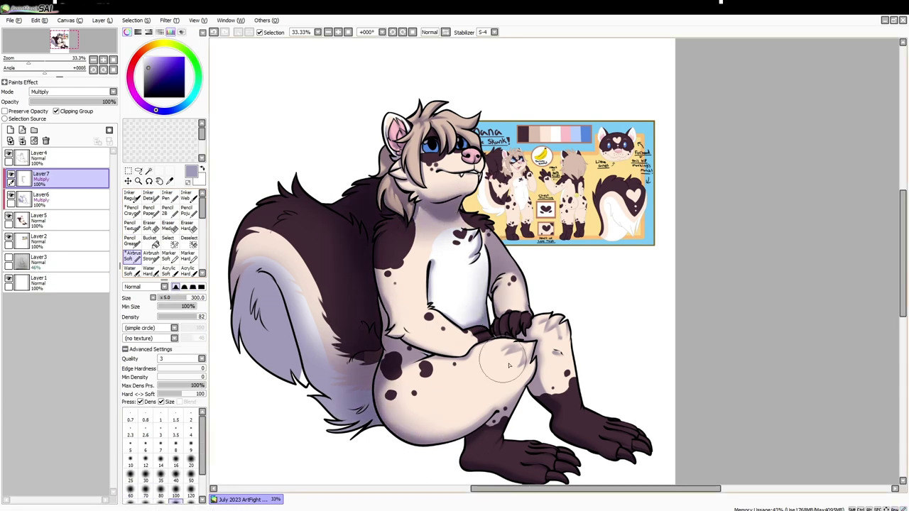
key(Delete)
key(Home)
- Add a layer above the shading, set it to Overlay with Clipping Group on, and choose a pale yellow
click(11, 130)
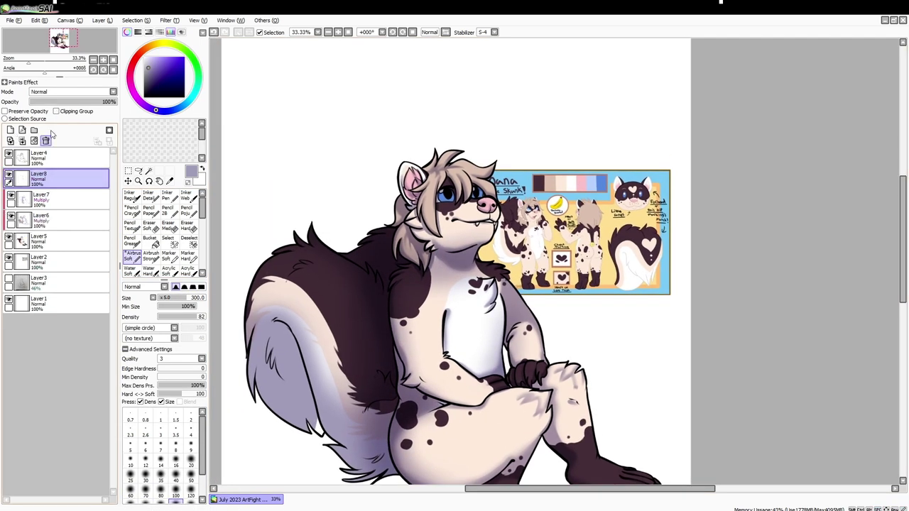
click(71, 92)
click(156, 44)
- Airbrush pale yellow light over the face and the strands of the fringe, using a size 80 brush
scroll(454, 178, up, 3)
mouse_move(503, 182)
mouse_down()
mouse_move(493, 112)
mouse_move(491, 139)
mouse_move(449, 151)
mouse_move(391, 82)
mouse_move(401, 129)
mouse_move(385, 188)
mouse_move(413, 125)
mouse_move(436, 120)
mouse_move(483, 153)
mouse_move(470, 149)
mouse_move(422, 182)
mouse_move(451, 252)
mouse_up()
key(bracketleft)
key(bracketright)
key(bracketright)
key(bracketright)
key(bracketright)
key(bracketright)
key(bracketright)
key(bracketright)
key(bracketleft)
key(bracketleft)
key(bracketleft)
key(bracketleft)
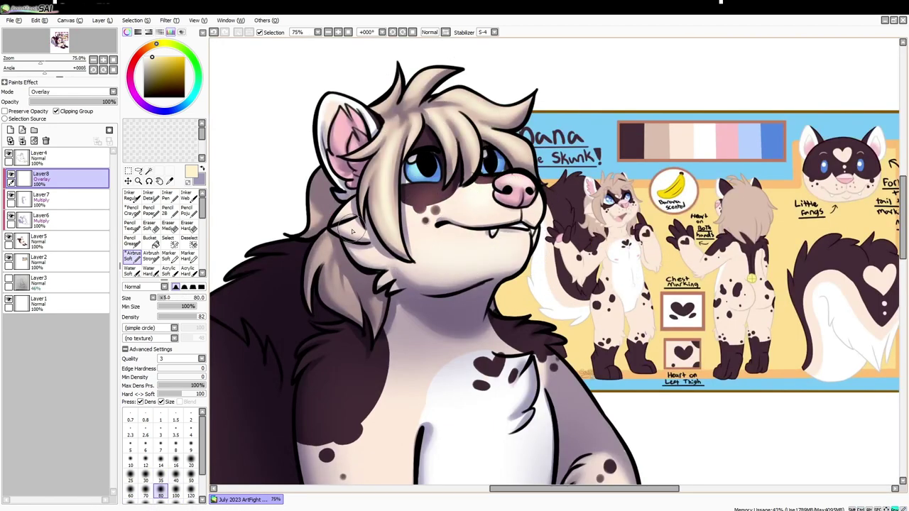
- Airbrush pale yellow light onto the ear and the hair behind the neck with the brush at size 40
key(bracketright)
key(bracketright)
key(bracketright)
key(bracketright)
key(bracketright)
key(bracketright)
key(bracketright)
key(bracketright)
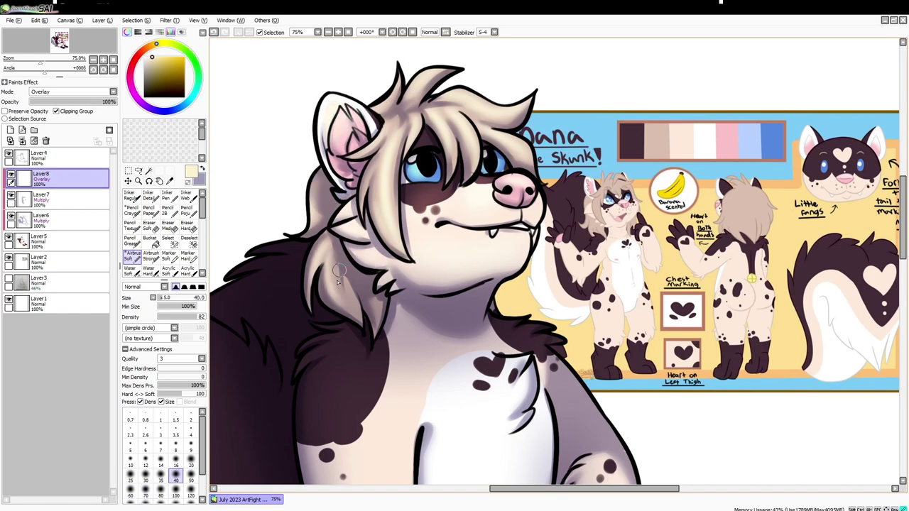
- Airbrush pale yellow light over the near shoulder, both arms and the hands with brush sizes 120 and 60
scroll(388, 277, down, 4)
key(bracketleft)
key(bracketleft)
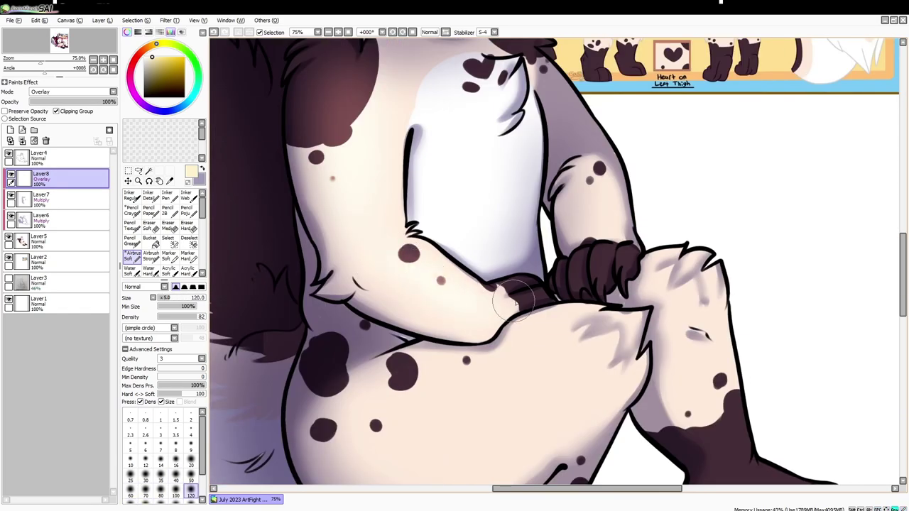
scroll(519, 212, up, 2)
scroll(572, 306, down, 1)
scroll(572, 307, down, 1)
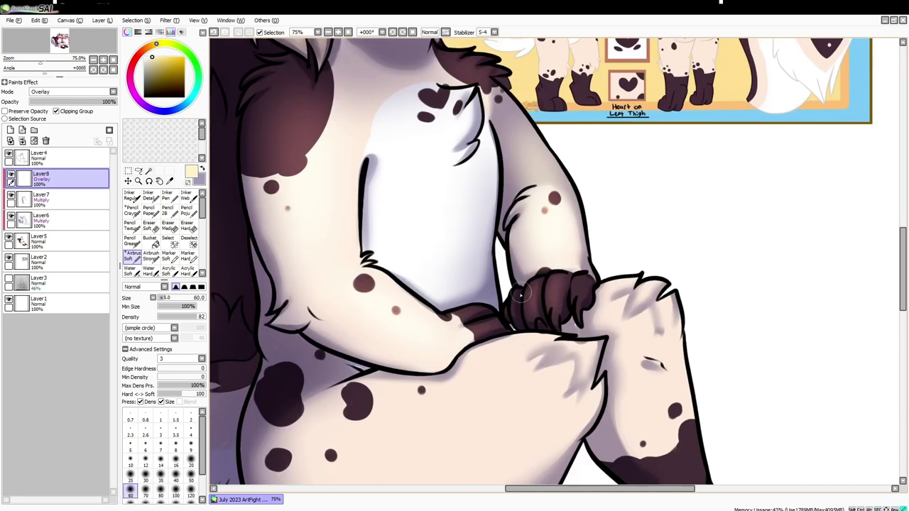
- Airbrush pale yellow light over the thigh, the far lower leg and the far foot, enlarging the brush to size 250
key(bracketright)
key(bracketright)
key(bracketright)
scroll(487, 233, down, 2)
scroll(647, 275, down, 1)
key(bracketleft)
key(bracketleft)
key(bracketleft)
key(bracketleft)
key(bracketleft)
key(bracketleft)
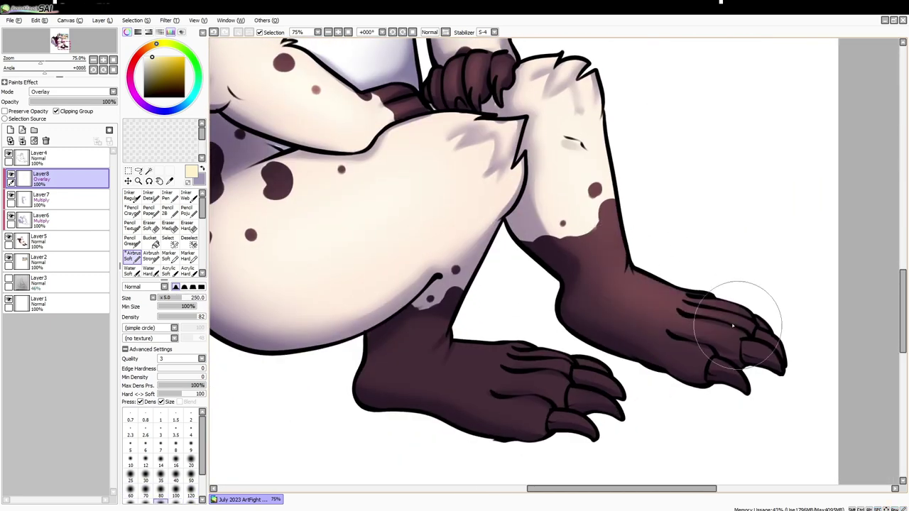
- Airbrush pale yellow light over the near foot and its toes
scroll(480, 296, down, 1)
mouse_move(479, 297)
mouse_down()
mouse_move(506, 306)
mouse_move(529, 354)
mouse_move(625, 348)
mouse_up()
key(bracketleft)
key(bracketleft)
key(bracketleft)
key(bracketleft)
mouse_move(575, 320)
mouse_down()
mouse_move(558, 291)
mouse_move(603, 324)
mouse_up()
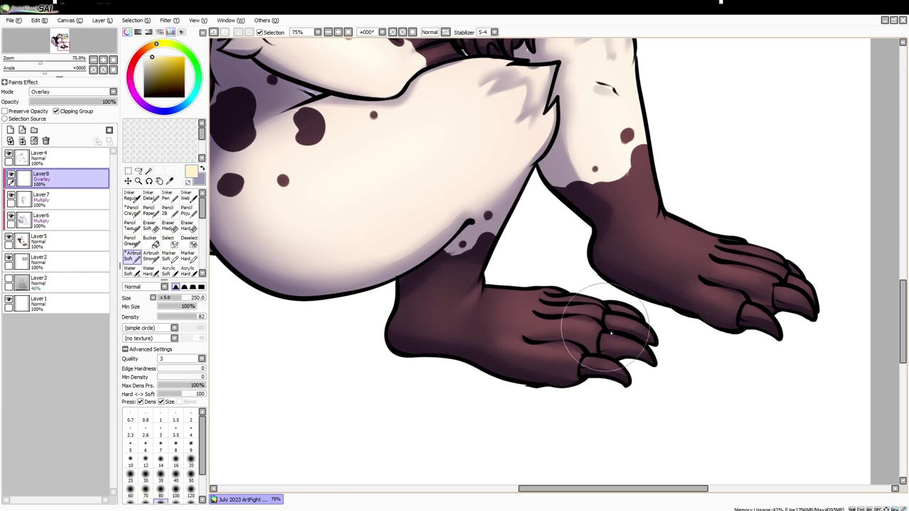
- Airbrush pale yellow light over the tail with the brush enlarged to size 400
scroll(517, 333, up, 2)
scroll(517, 334, down, 3)
key(bracketright)
key(bracketright)
key(bracketright)
key(bracketright)
key(bracketright)
key(bracketright)
key(bracketright)
key(bracketright)
key(bracketright)
key(bracketright)
key(bracketright)
scroll(357, 183, up, 1)
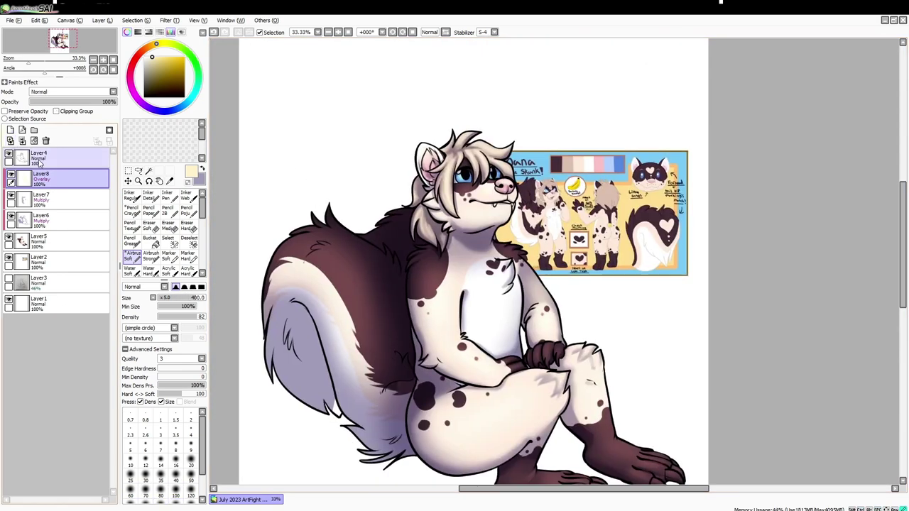
- Add a layer above the line art and paint white highlights on the eyes, nose and fringe at sizes 30 and 40
key(ctrl+shift+n)
key(n)
scroll(546, 190, up, 3)
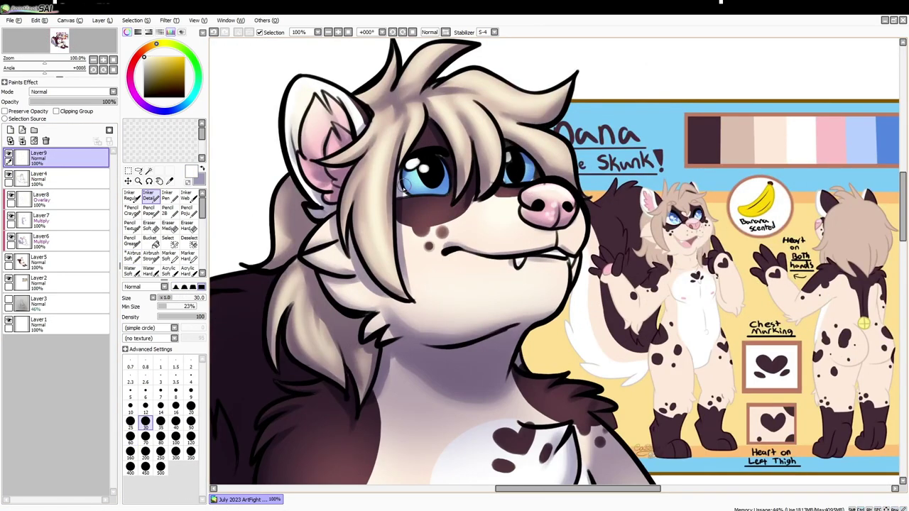
scroll(517, 165, up, 1)
key(bracketright)
key(bracketright)
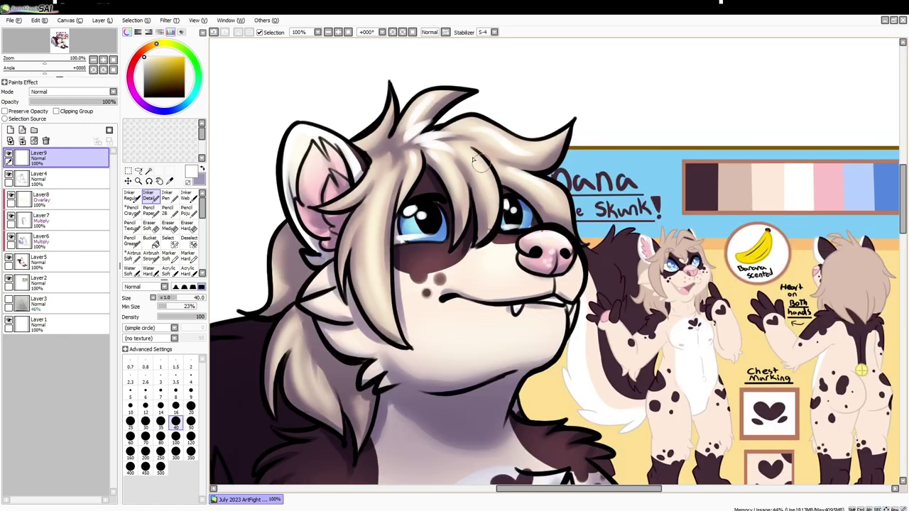
- Paint white highlights on the hair behind the neck and on the claws of both feet, reducing the brush to size 20
scroll(460, 287, down, 1)
scroll(343, 214, down, 10)
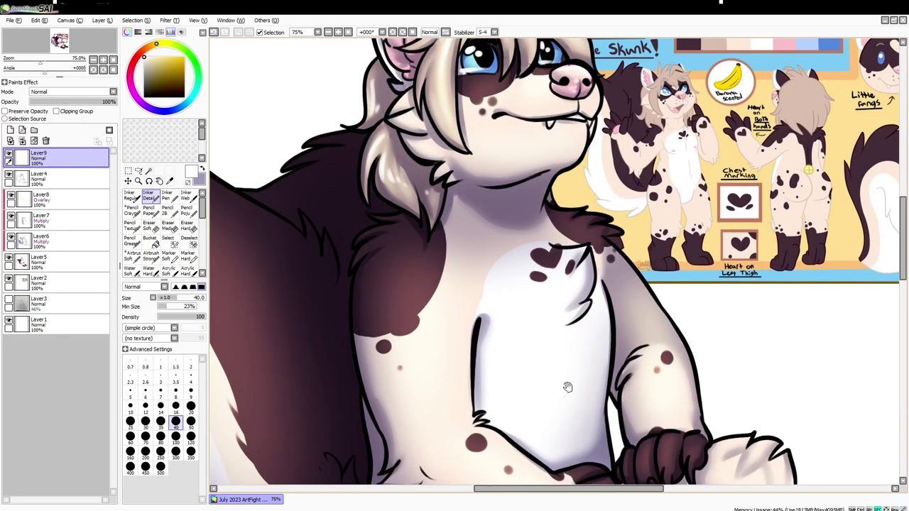
key(bracketleft)
key(bracketleft)
key(bracketleft)
key(bracketleft)
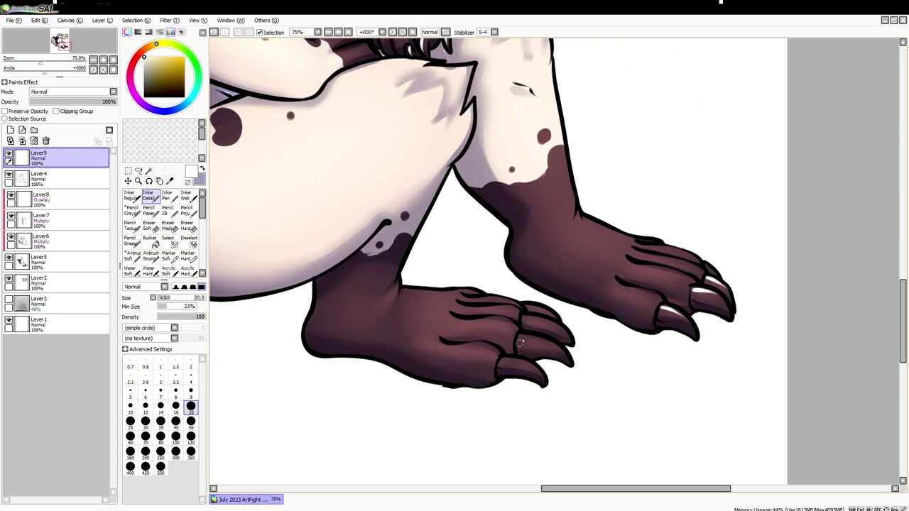
- Add a layer above the reference sheet and paint a blue backdrop behind the skunk with a size 500 Knife brush
scroll(730, 287, down, 3)
click(57, 281)
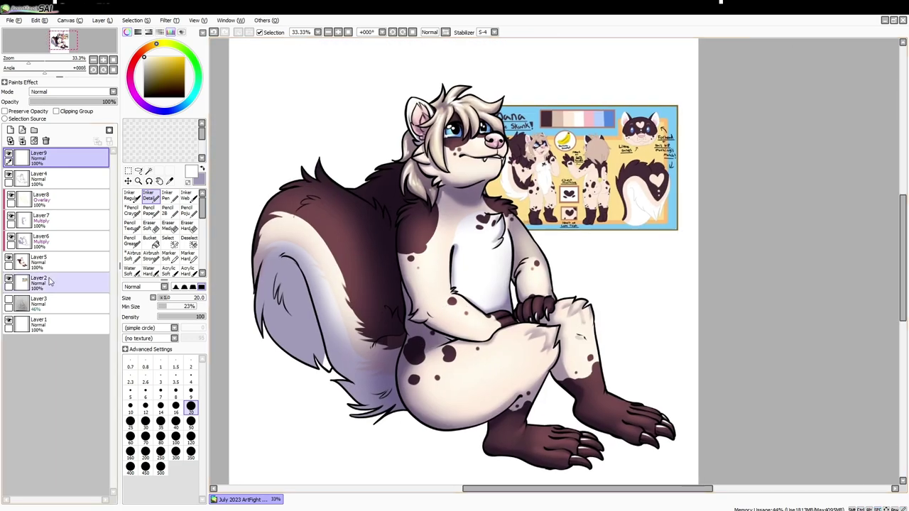
click(11, 130)
drag(204, 207, 203, 247)
click(148, 228)
click(165, 77)
scroll(462, 262, down, 1)
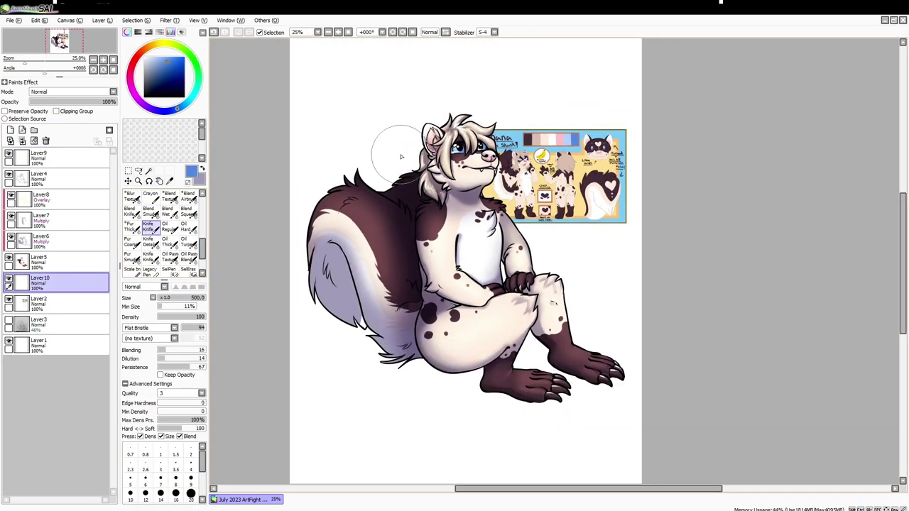
drag(341, 142, 597, 184)
drag(597, 234, 539, 355)
click(22, 140)
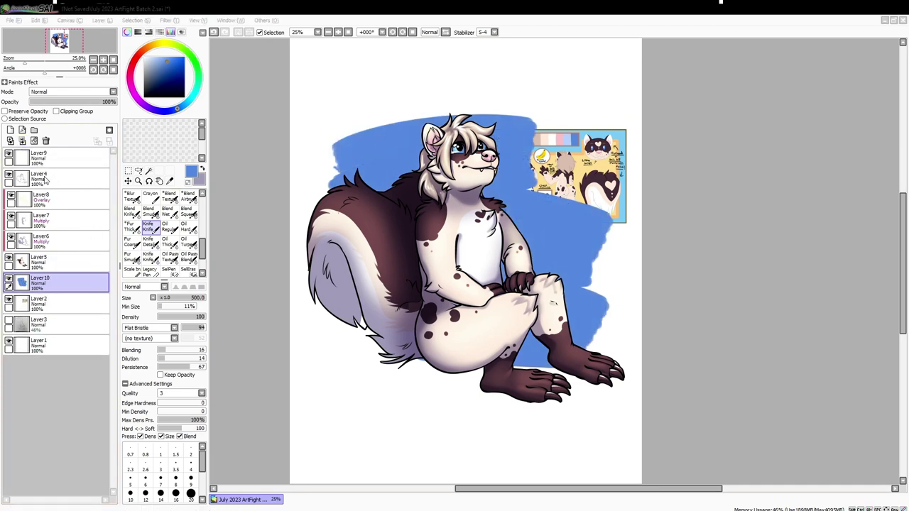
- Lock the opacity of the line art layer and recolour all lines plum with the Inker Pen at size 500
click(57, 178)
click(5, 111)
scroll(162, 234, up, 3)
click(170, 196)
scroll(461, 263, up, 1)
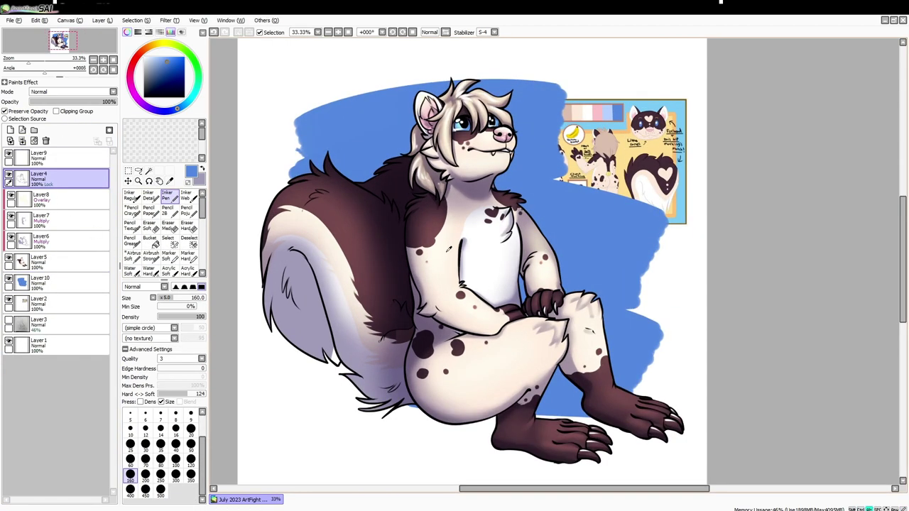
alt+click(465, 187)
click(152, 78)
click(132, 92)
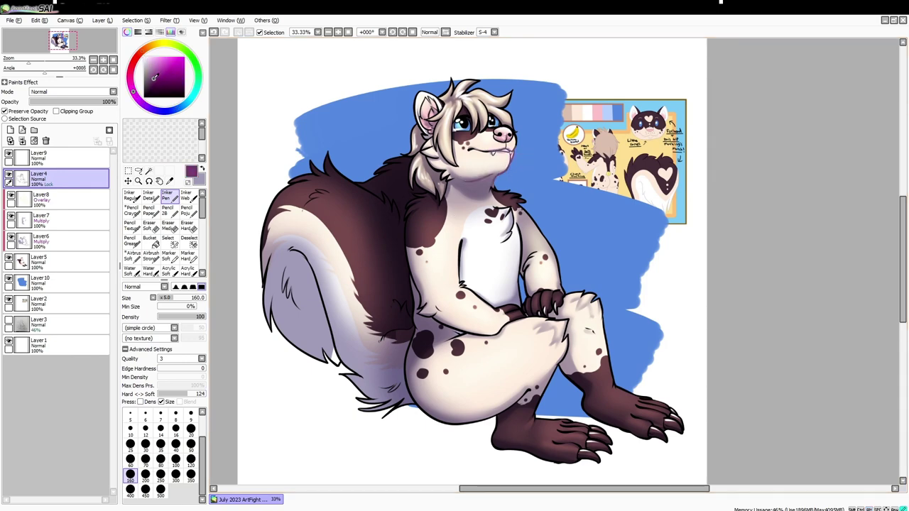
click(161, 489)
mouse_move(454, 100)
mouse_down()
mouse_move(497, 191)
mouse_move(426, 398)
mouse_move(239, 173)
mouse_up()
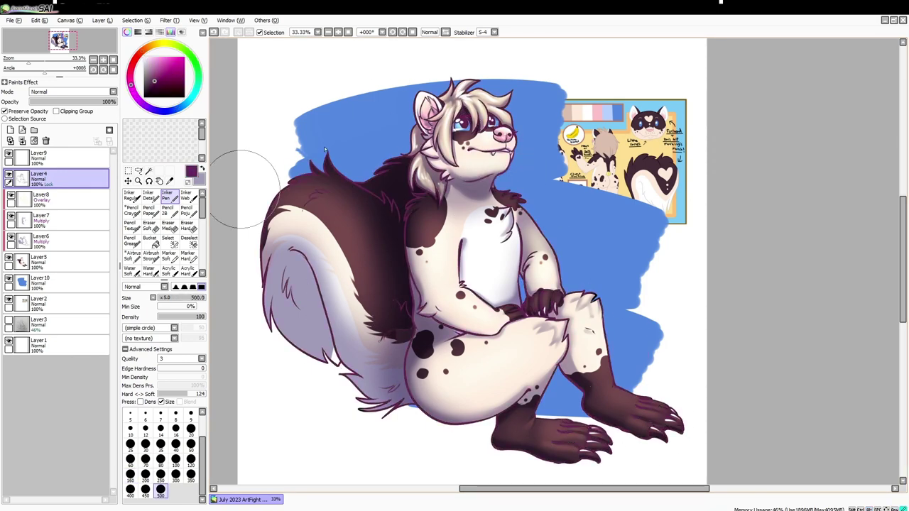
- Recolour the outlines of the tail's dark fur and the back fur dark navy at sizes 120 and 80
click(155, 88)
click(149, 107)
scroll(295, 142, up, 1)
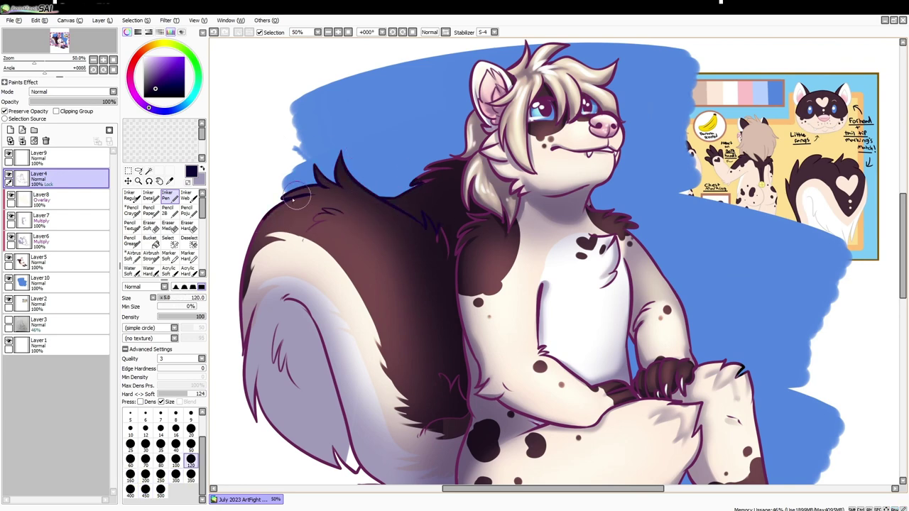
click(161, 460)
click(150, 108)
click(152, 90)
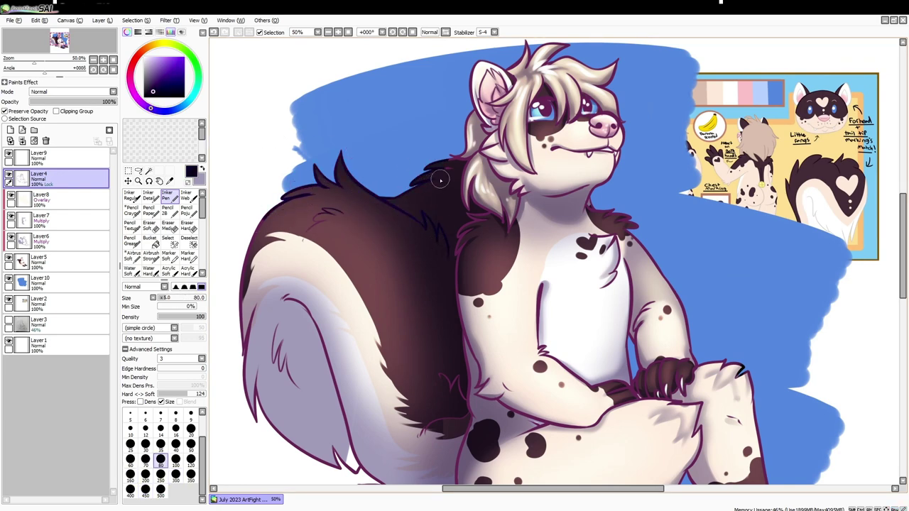
drag(466, 219, 451, 210)
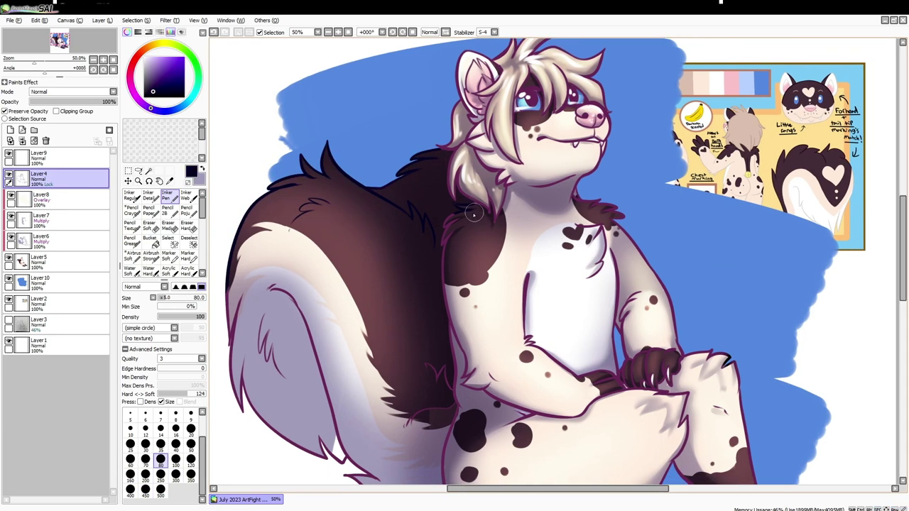
- Recolour the lines of the dark shoulder fur, lower leg and both feet dark navy at size 80
scroll(435, 325, down, 2)
drag(573, 195, 521, 221)
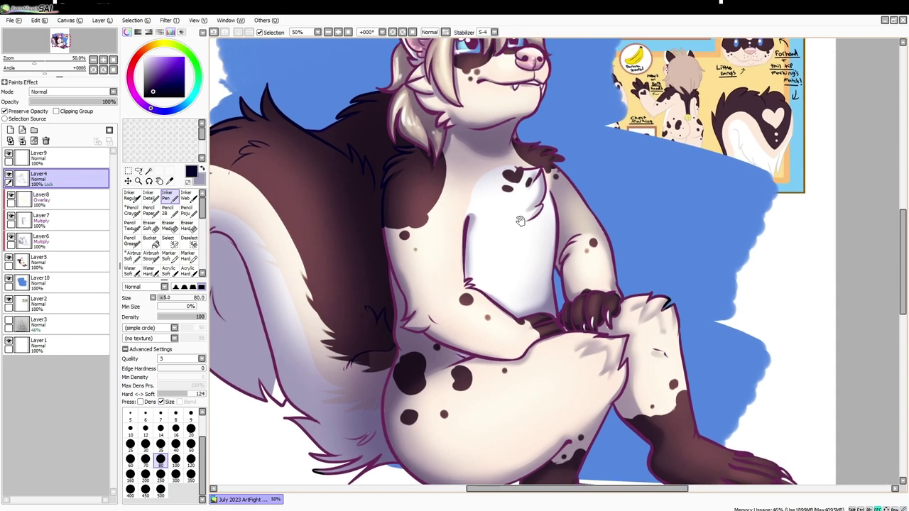
scroll(568, 257, down, 4)
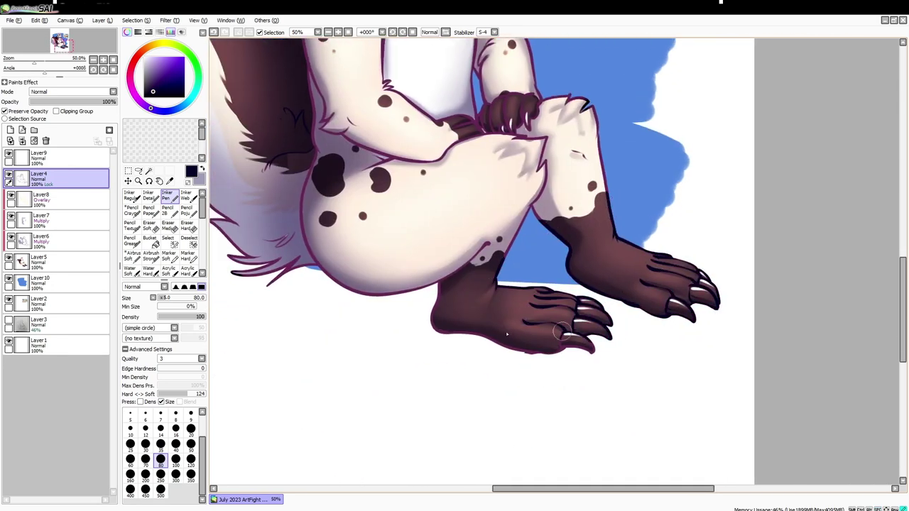
drag(365, 274, 444, 373)
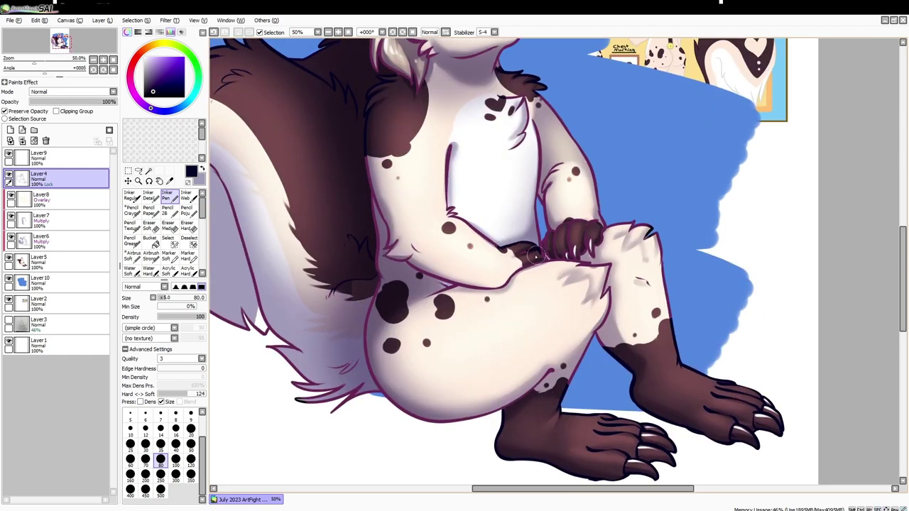
- Recolour the lines of both hands resting on the knee dark navy with the brush reduced to size 60
scroll(536, 256, up, 2)
key(bracketleft)
key(bracketleft)
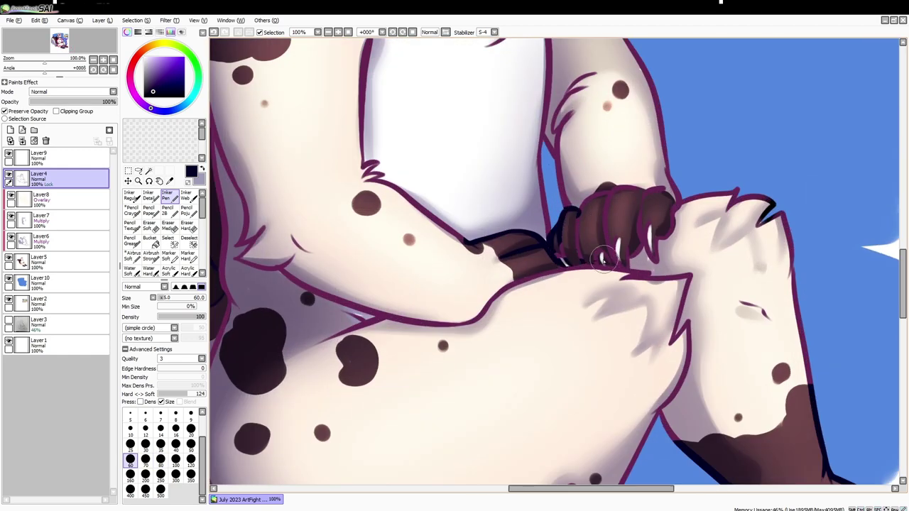
mouse_move(602, 257)
mouse_down()
mouse_move(664, 202)
mouse_move(655, 257)
mouse_up()
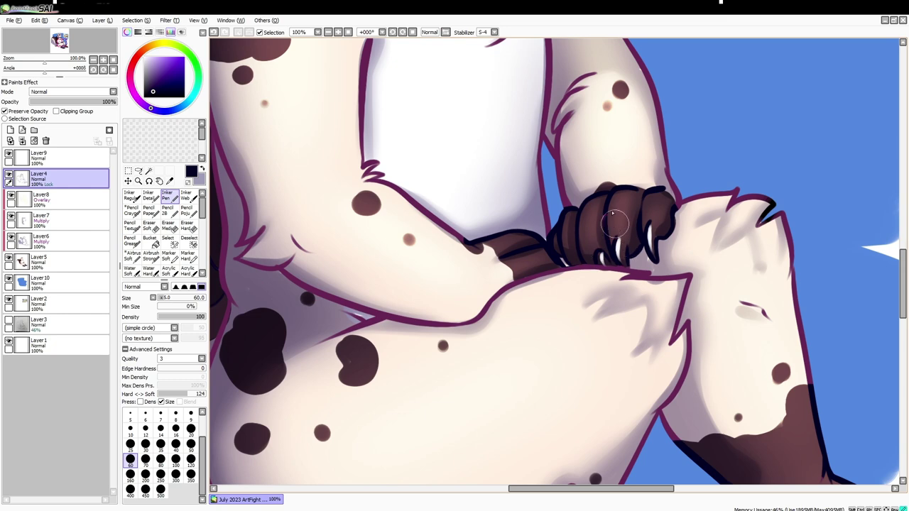
drag(464, 196, 615, 303)
scroll(615, 302, down, 3)
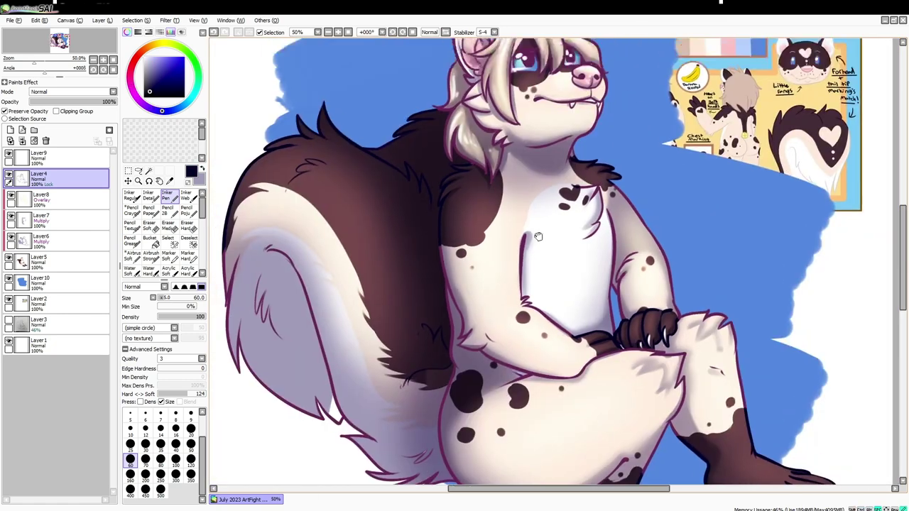
- Recolour the eye outlines black and the nose and ear lines purple with the brush at size 35
scroll(504, 205, up, 5)
mouse_move(505, 206)
mouse_down()
mouse_move(463, 226)
mouse_move(447, 257)
mouse_up()
drag(607, 199, 610, 247)
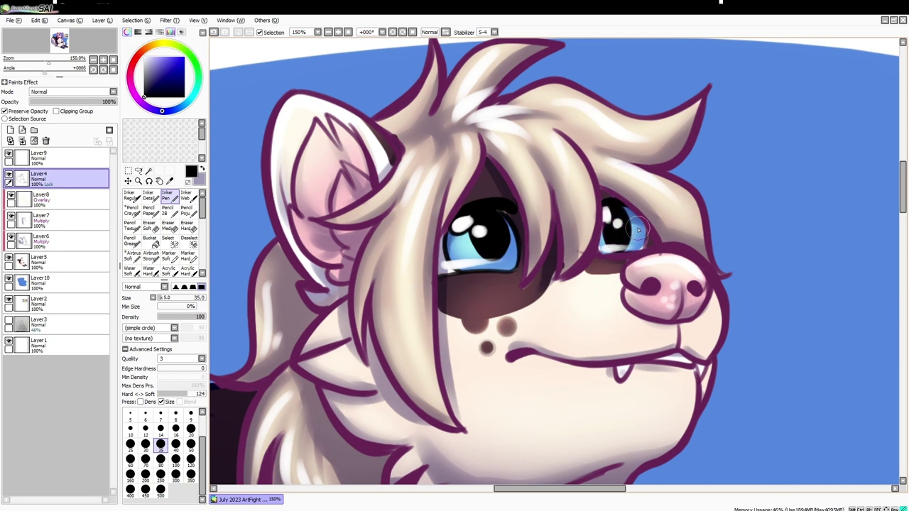
alt+click(588, 242)
mouse_move(625, 277)
mouse_down()
mouse_move(682, 250)
mouse_move(703, 277)
mouse_move(660, 302)
mouse_move(706, 320)
mouse_up()
mouse_move(341, 225)
mouse_down()
mouse_move(382, 230)
mouse_move(339, 248)
mouse_move(377, 278)
mouse_move(384, 322)
mouse_up()
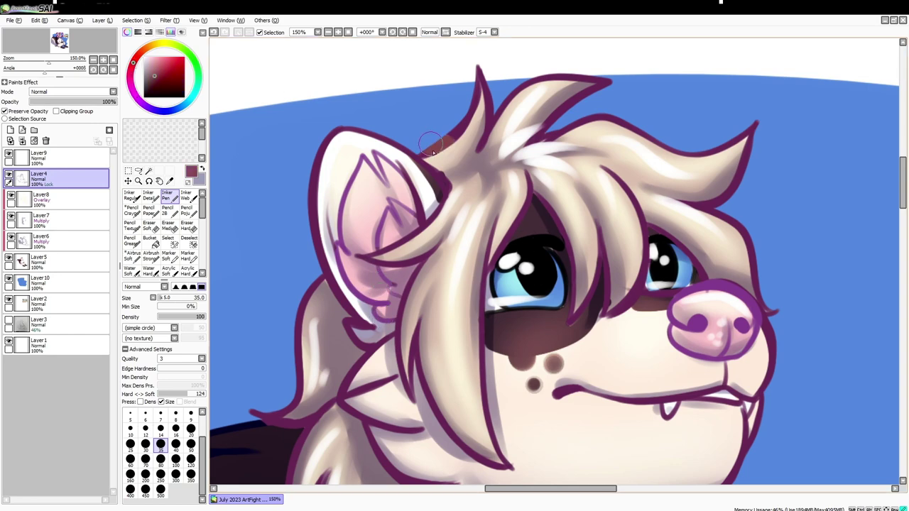
- Recolour the outlines of the fringe and the hair behind the neck dark red at sizes 25 and 35
scroll(490, 139, down, 2)
drag(491, 89, 451, 146)
drag(544, 91, 667, 132)
key([)
key([)
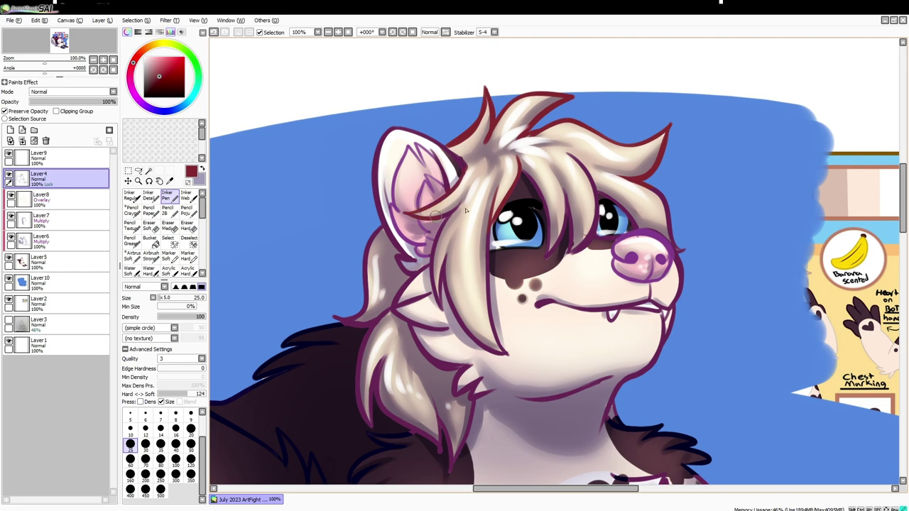
key(bracketright)
key(bracketright)
scroll(592, 207, right, 2)
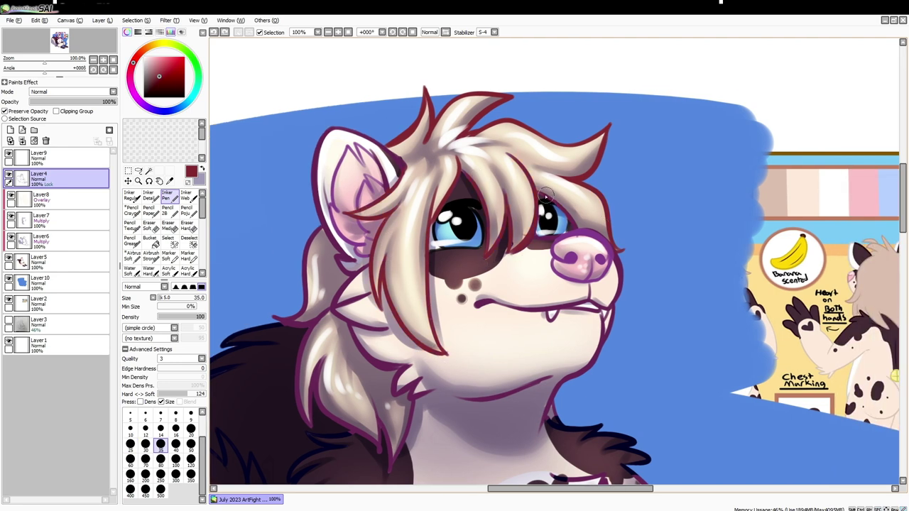
scroll(338, 155, down, 3)
scroll(338, 154, left, 1)
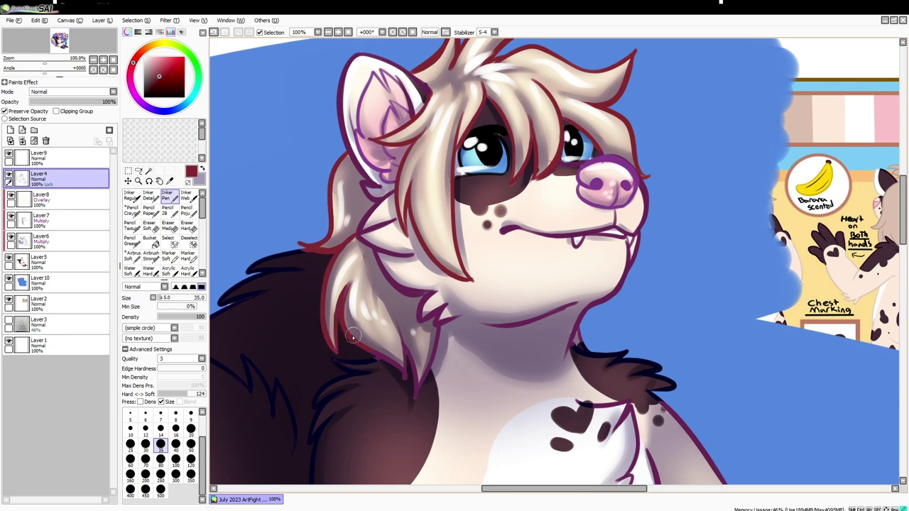
- Recolour the mouth line black at size 35
alt+click(299, 253)
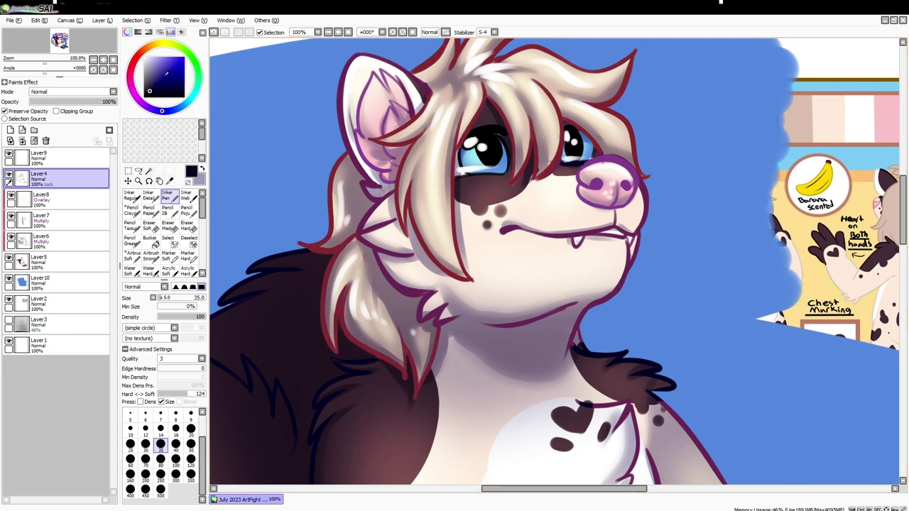
mouse_move(500, 231)
mouse_down()
mouse_move(613, 224)
mouse_move(583, 232)
mouse_move(634, 235)
mouse_up()
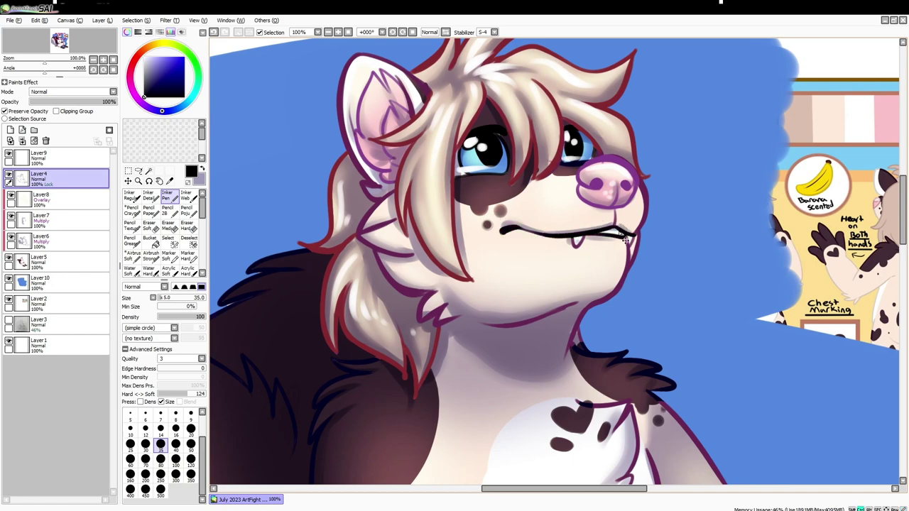
scroll(625, 240, down, 5)
scroll(625, 240, up, 1)
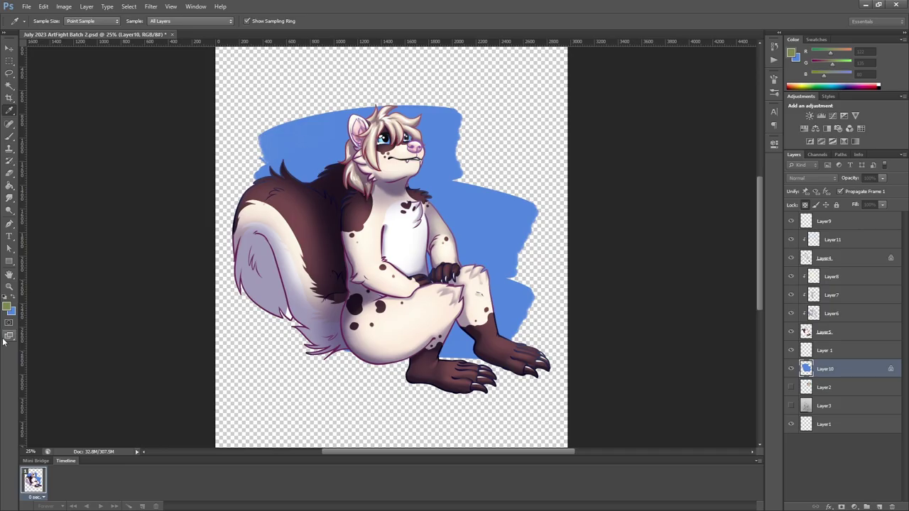
- Switch to Photoshop, shade the backdrop with a light blue to blue gradient and clip the empty layer above to it
key(g)
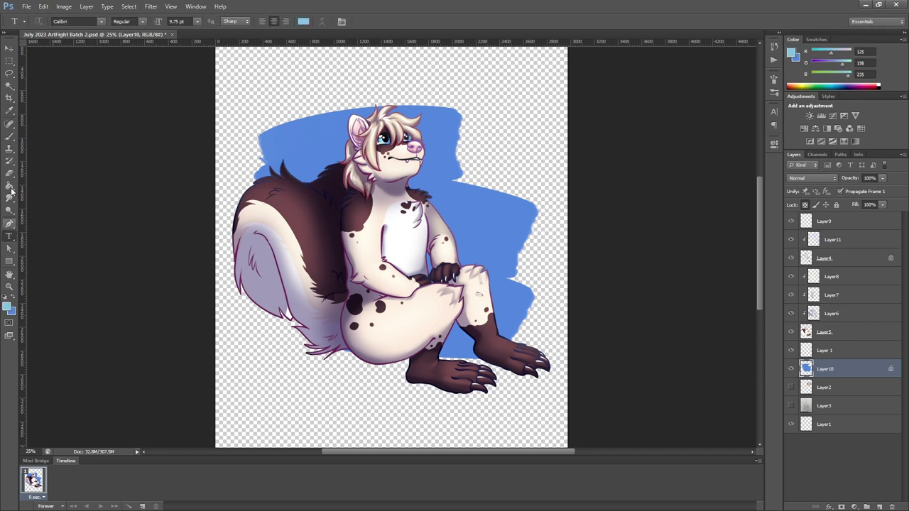
key(shift+g)
drag(339, 132, 446, 324)
key(ctrl+z)
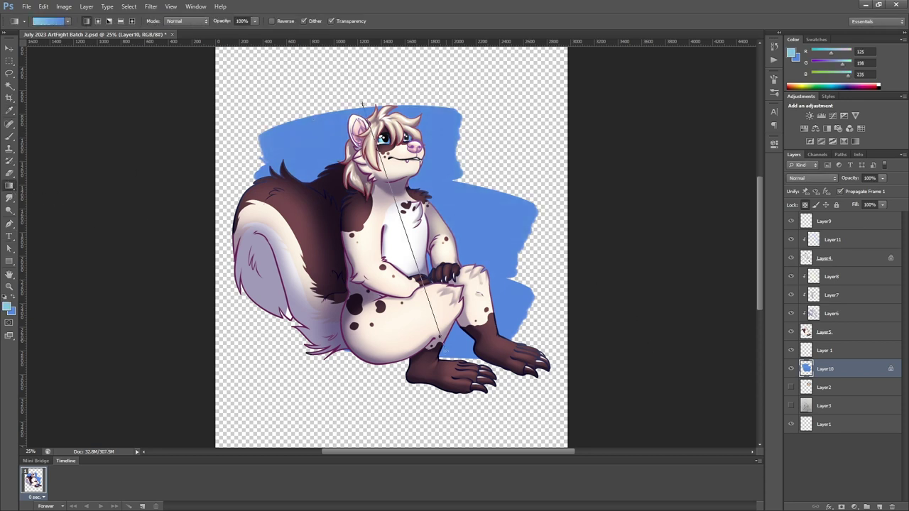
key(ctrl+z)
click(829, 348)
alt+click(838, 359)
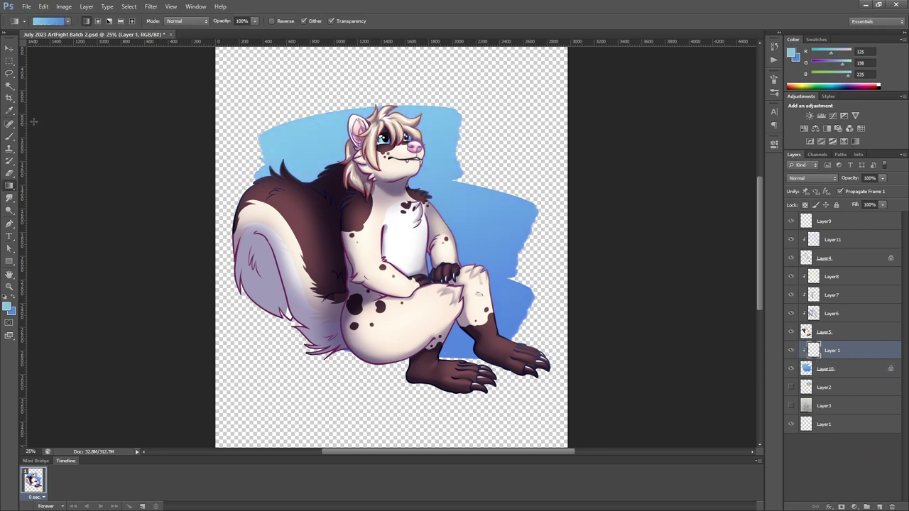
- Choose a white cloud brush at size 3000, try it on the sky and undo the trial strokes
key(b)
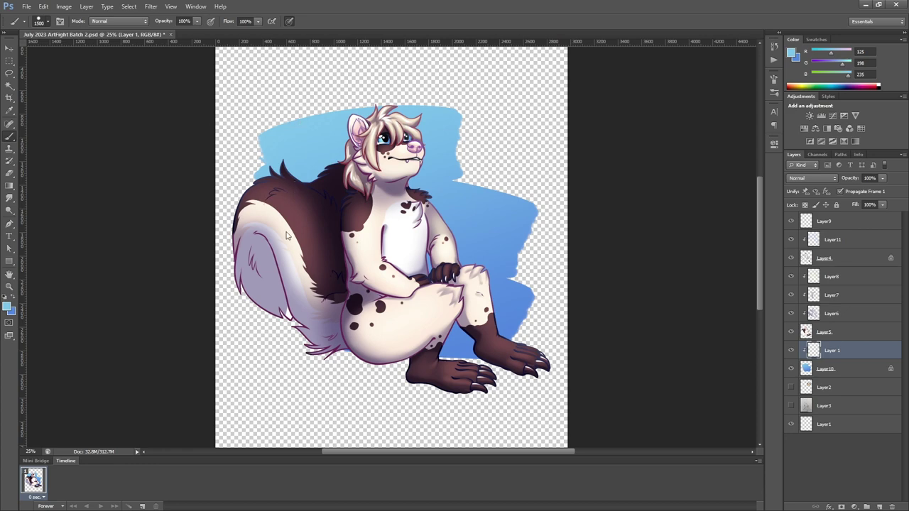
key(x)
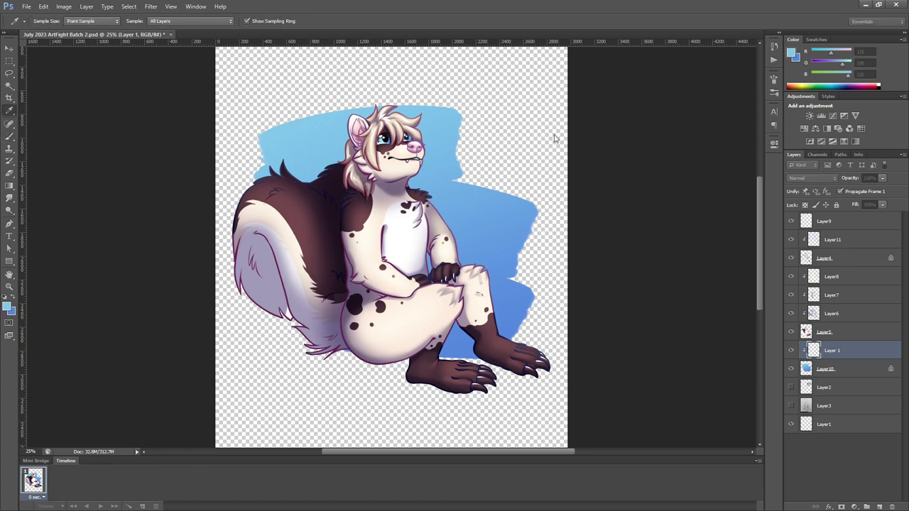
mouse_move(469, 142)
mouse_down()
mouse_move(426, 107)
mouse_move(288, 135)
mouse_up()
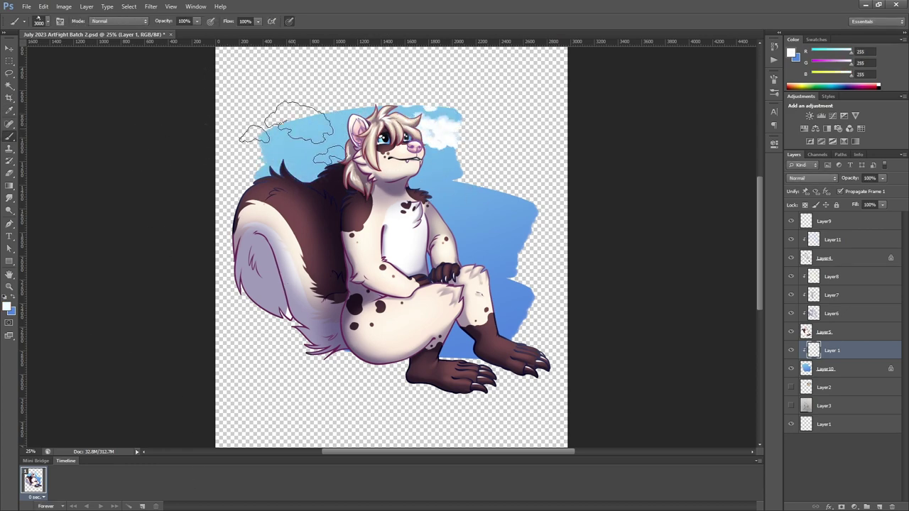
key(ctrl+alt+z)
key(ctrl+alt+z)
key(ctrl+alt+z)
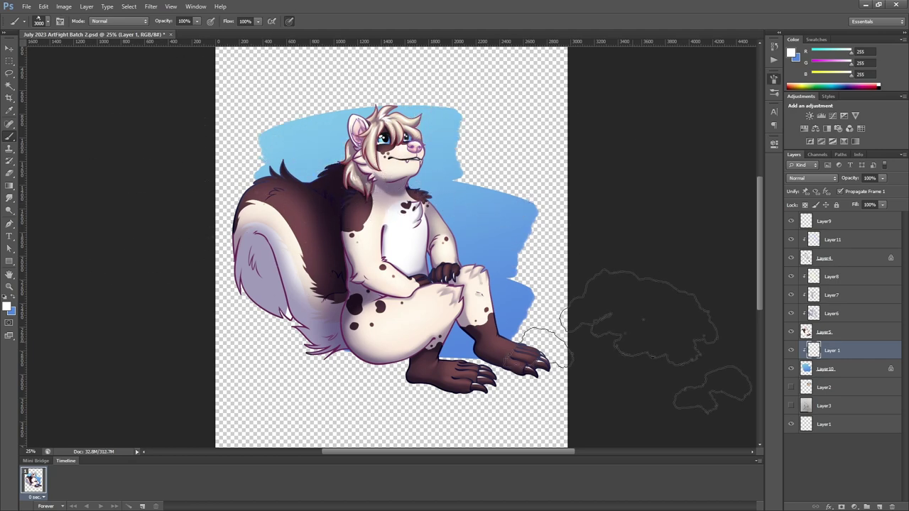
- Try other cloud arrangements on both sides of the head with the size 3000 cloud brush
drag(431, 103, 256, 107)
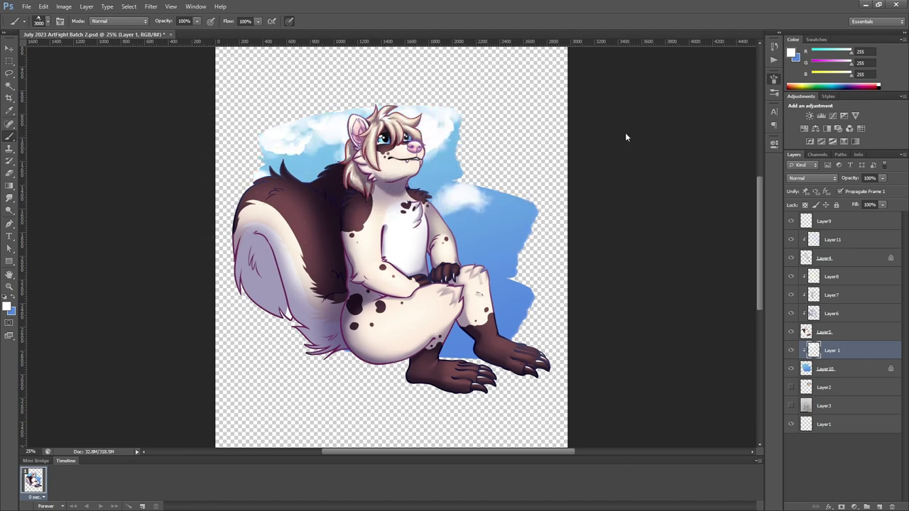
key(ctrl+alt+z)
key(ctrl+alt+z)
drag(512, 160, 306, 135)
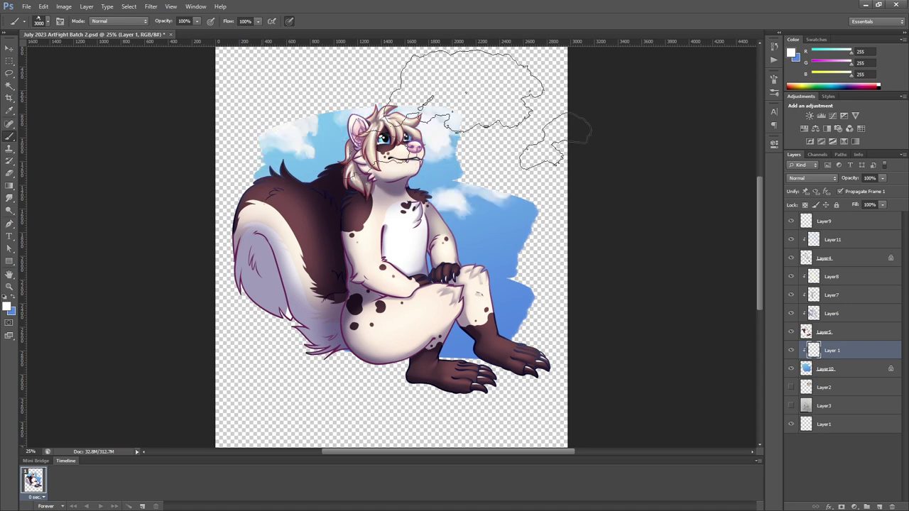
- Paint white clouds above the tail, beside the shoulder and beside the face, reducing the cloud brush from 3000 to 1100
drag(536, 89, 313, 142)
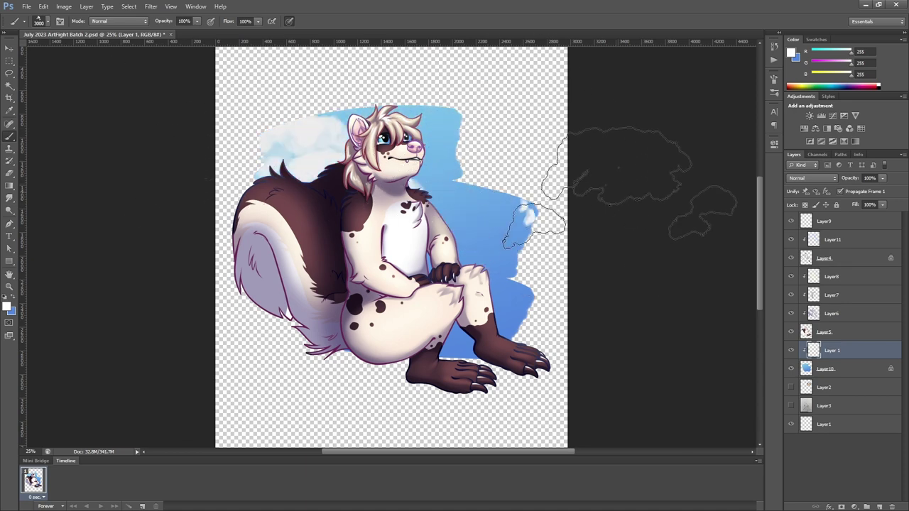
click(487, 193)
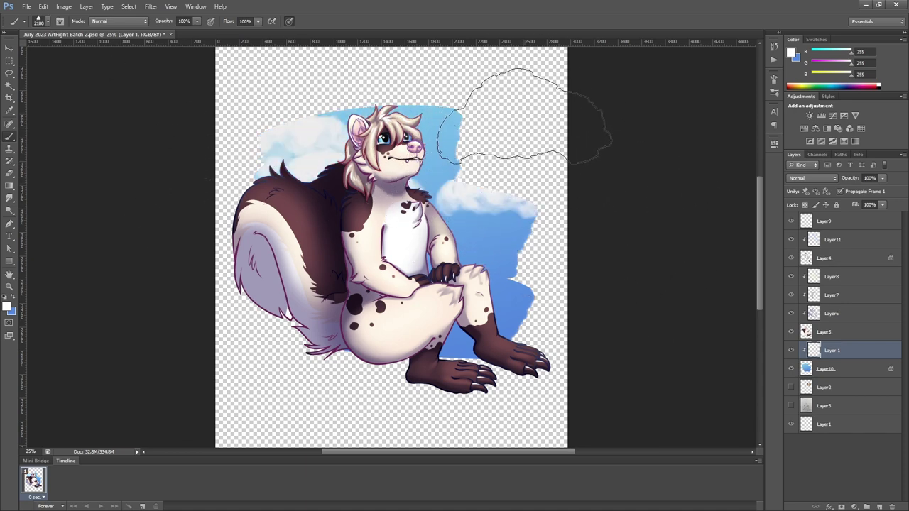
key(bracketleft)
key(bracketleft)
key(bracketleft)
key(bracketleft)
key(bracketleft)
key(bracketleft)
key(bracketleft)
key(bracketleft)
key(bracketleft)
key(bracketleft)
key(bracketleft)
key(bracketleft)
key(bracketleft)
key(bracketleft)
key(bracketleft)
key(bracketleft)
key(bracketleft)
key(bracketleft)
key(bracketleft)
drag(424, 128, 448, 174)
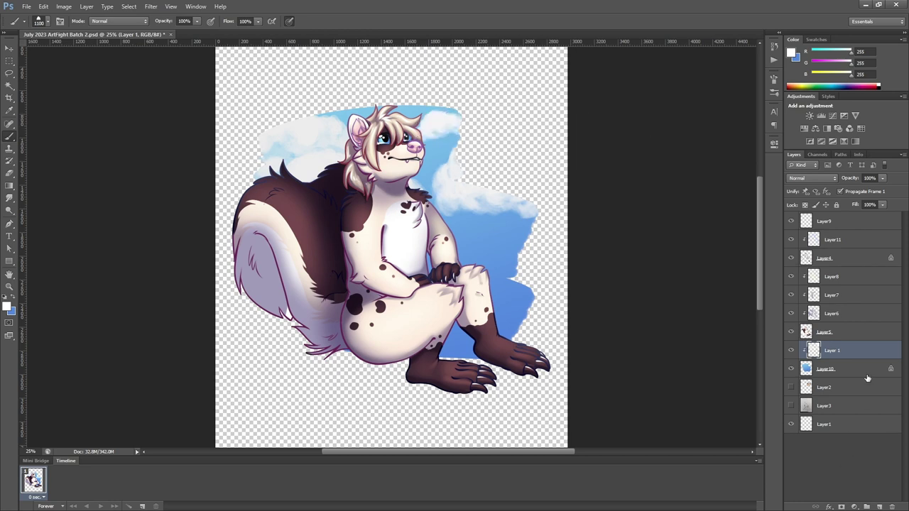
- Add a clipped layer below the clouds and choose a dark brown brush colour (RGB 88, 73, 61)
ctrl+click(866, 506)
key(e)
click(14, 301)
key(i)
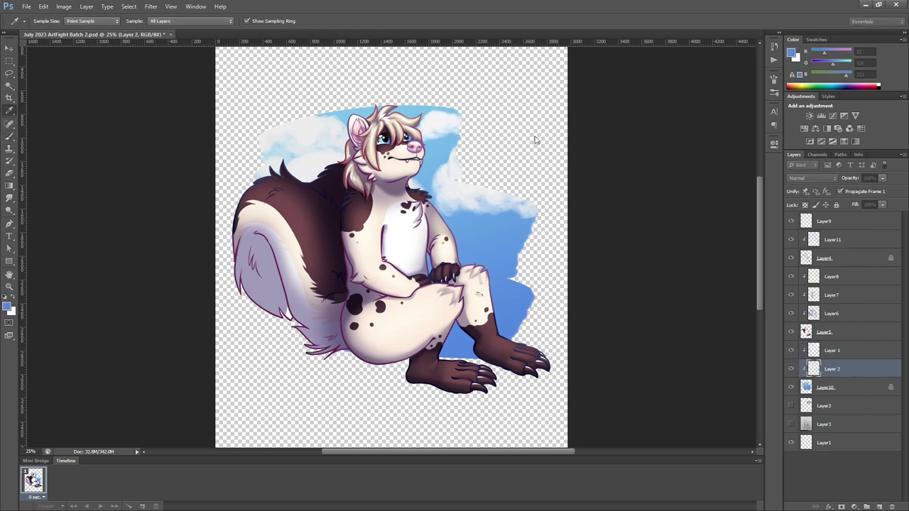
click(365, 212)
key(b)
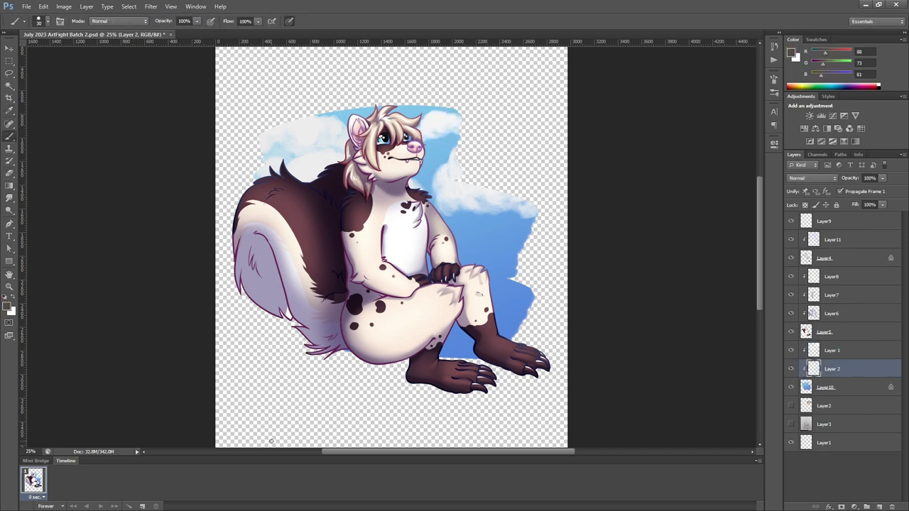
- Paint brown ground across the lower part of the backdrop with a size 500 brush and add a clipped layer above it
key(bracketright)
key(bracketright)
key(bracketright)
key(bracketright)
key(bracketright)
key(bracketright)
key(bracketright)
key(bracketright)
key(bracketright)
key(bracketright)
key(bracketright)
key(bracketright)
drag(562, 301, 469, 273)
key(ctrl+z)
drag(548, 264, 468, 284)
click(879, 507)
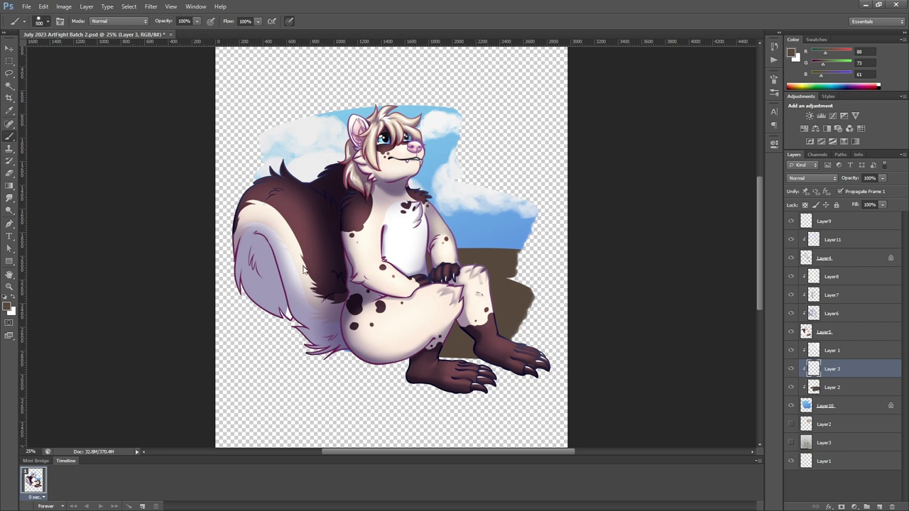
- Paint layered green grass blades over the brown ground beside the legs on Layer 3, using a size 500 grass brush and progressively lighter greens
key(i)
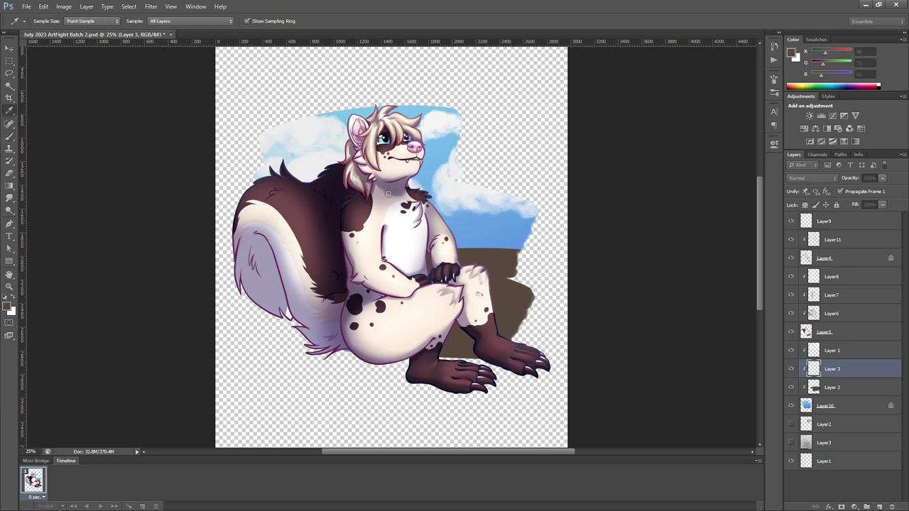
click(818, 89)
key(b)
drag(497, 277, 490, 234)
drag(511, 319, 497, 227)
drag(454, 355, 511, 313)
key(i)
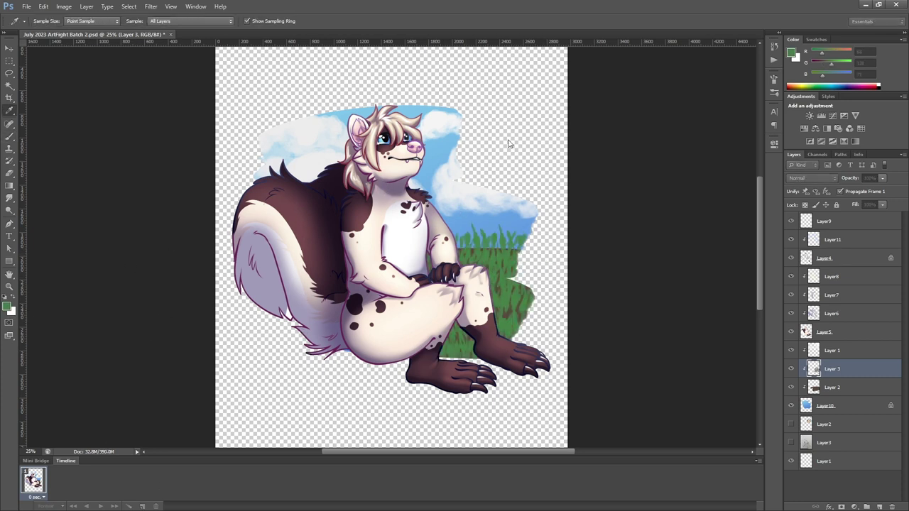
key(b)
- Add a layer above Layer11 and paint light green grass (RGB 103, 175, 106) around the tail base and feet, ending at brush size 600
click(833, 240)
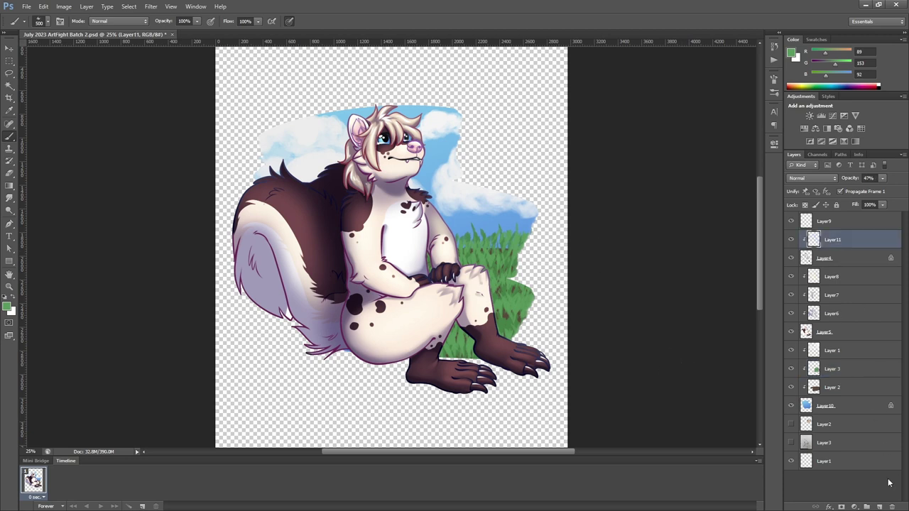
click(879, 506)
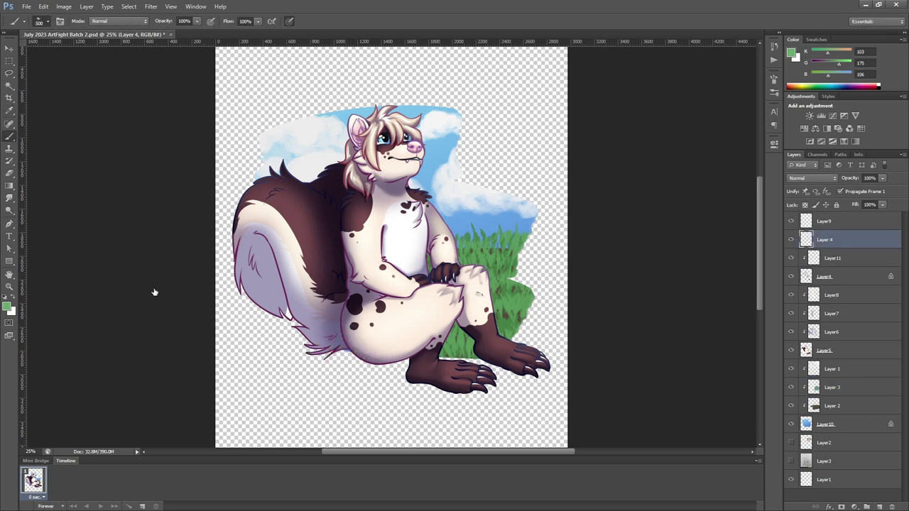
mouse_move(334, 348)
mouse_down()
mouse_move(373, 348)
mouse_move(302, 349)
mouse_up()
drag(415, 384, 547, 373)
key(bracketleft)
key(bracketleft)
key(bracketleft)
key(bracketright)
key(bracketright)
key(bracketright)
key(bracketright)
drag(255, 326, 299, 327)
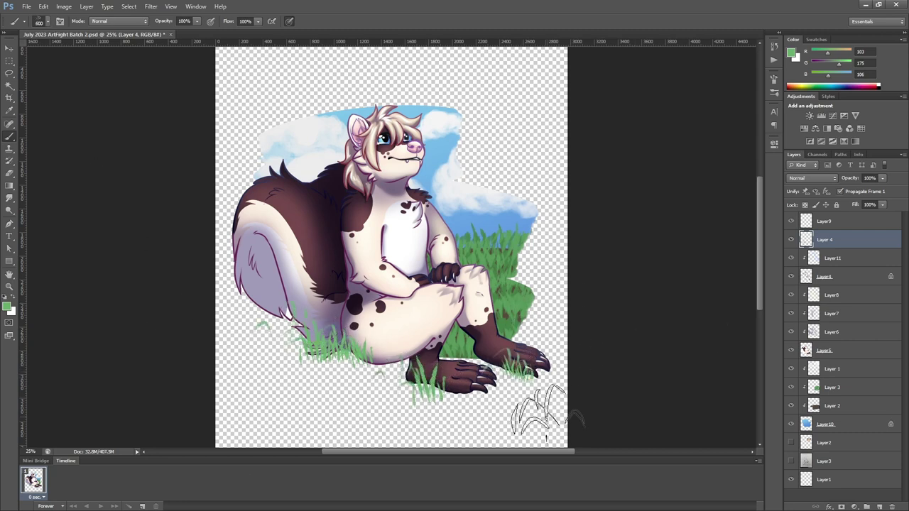
- Merge the clipped backdrop layers Layer 1, Layer 3 and Layer 2 into one, and make Layer9 the active layer
click(831, 374)
shift+click(844, 429)
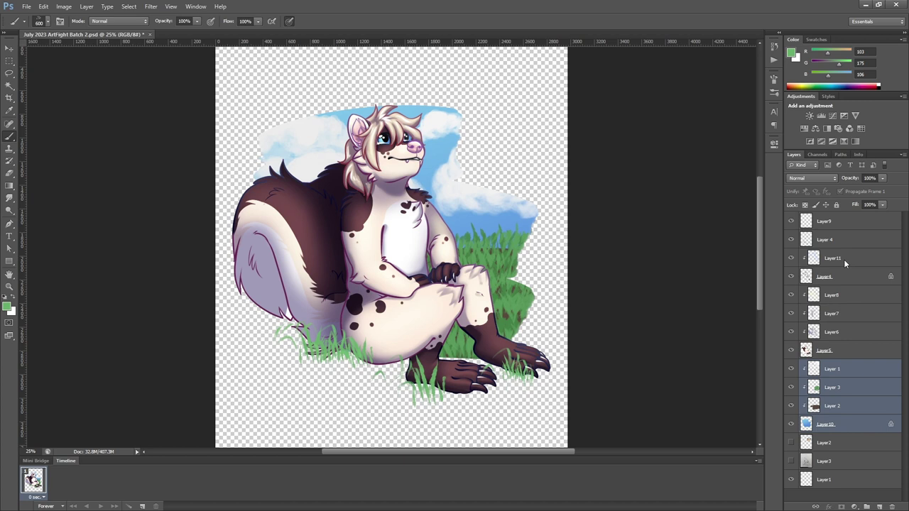
shift+click(827, 413)
key(ctrl+e)
key(space)
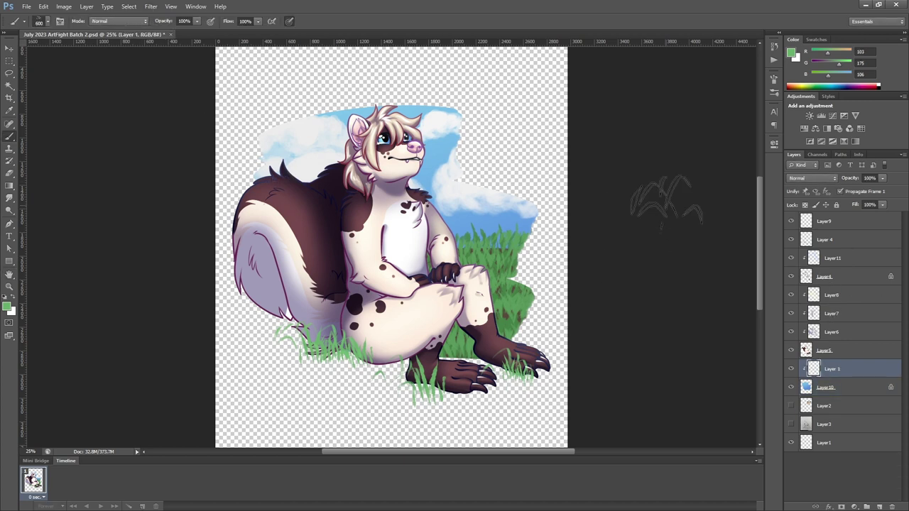
click(834, 223)
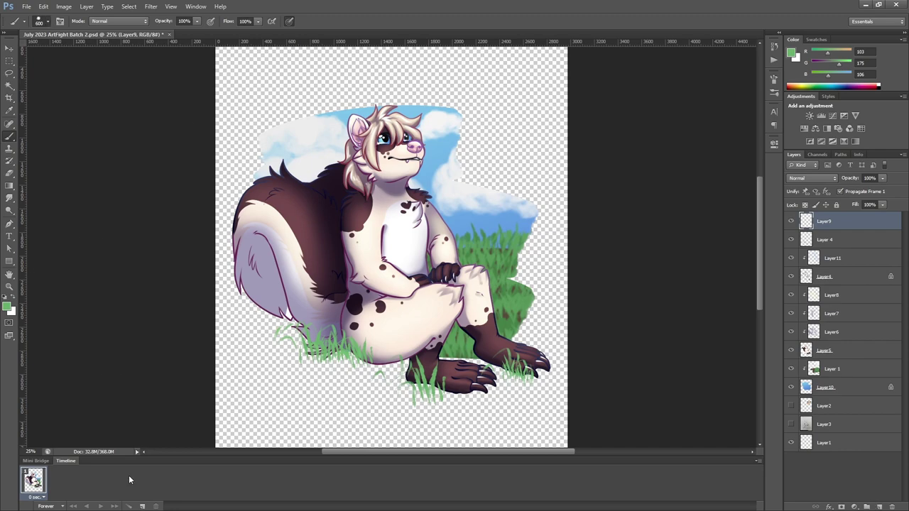